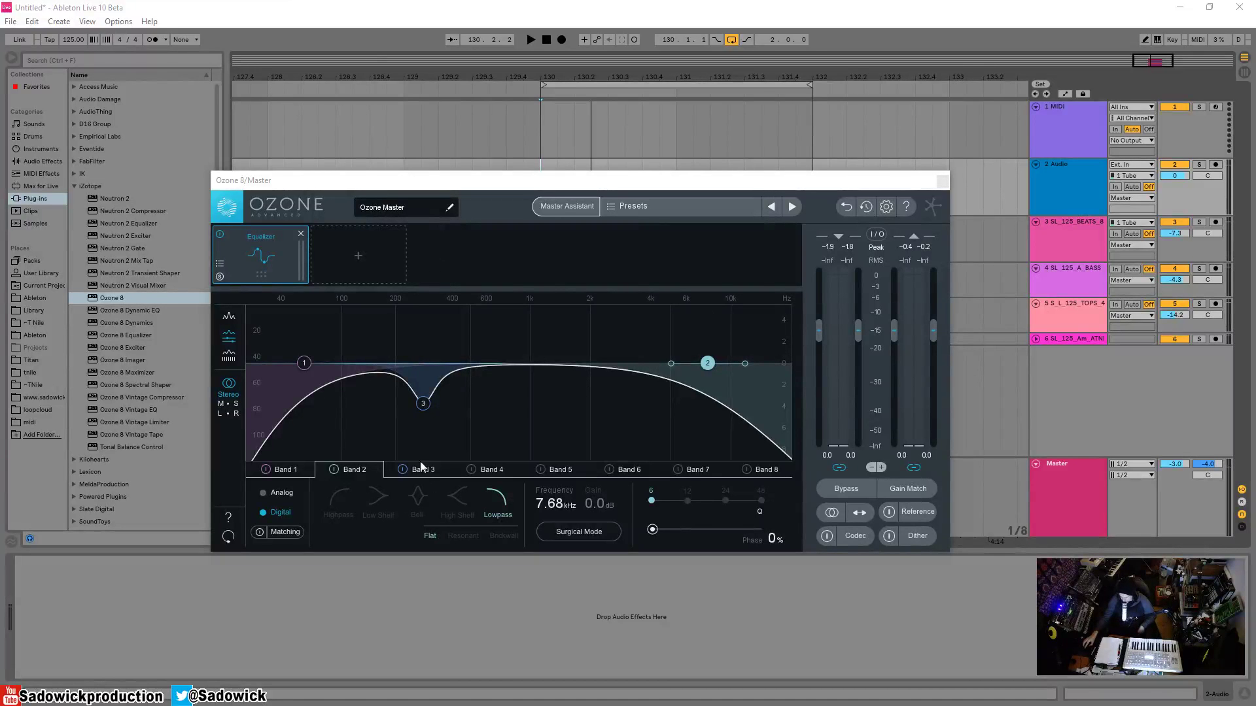
Step: Open the module picker from the empty slot after the Equalizer
left_click(358, 242)
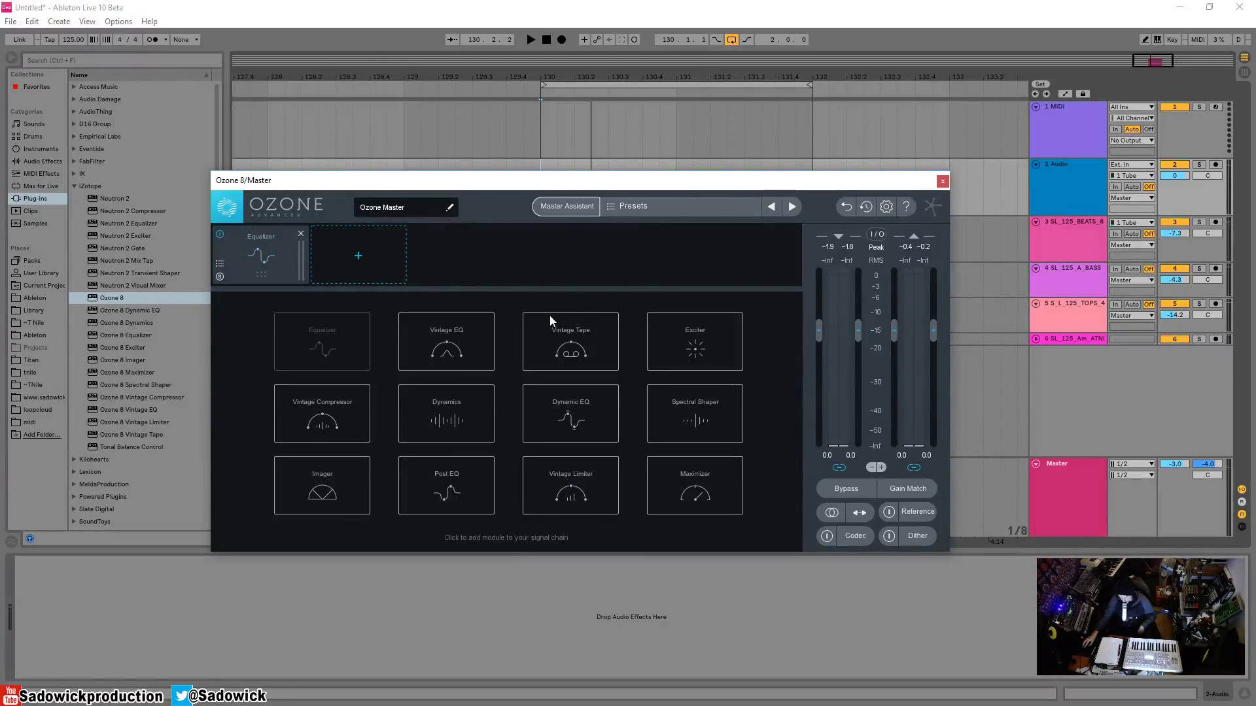
Step: Add an Imager after the Equalizer and remove its crossovers, leaving a single full-range band
left_click(325, 489)
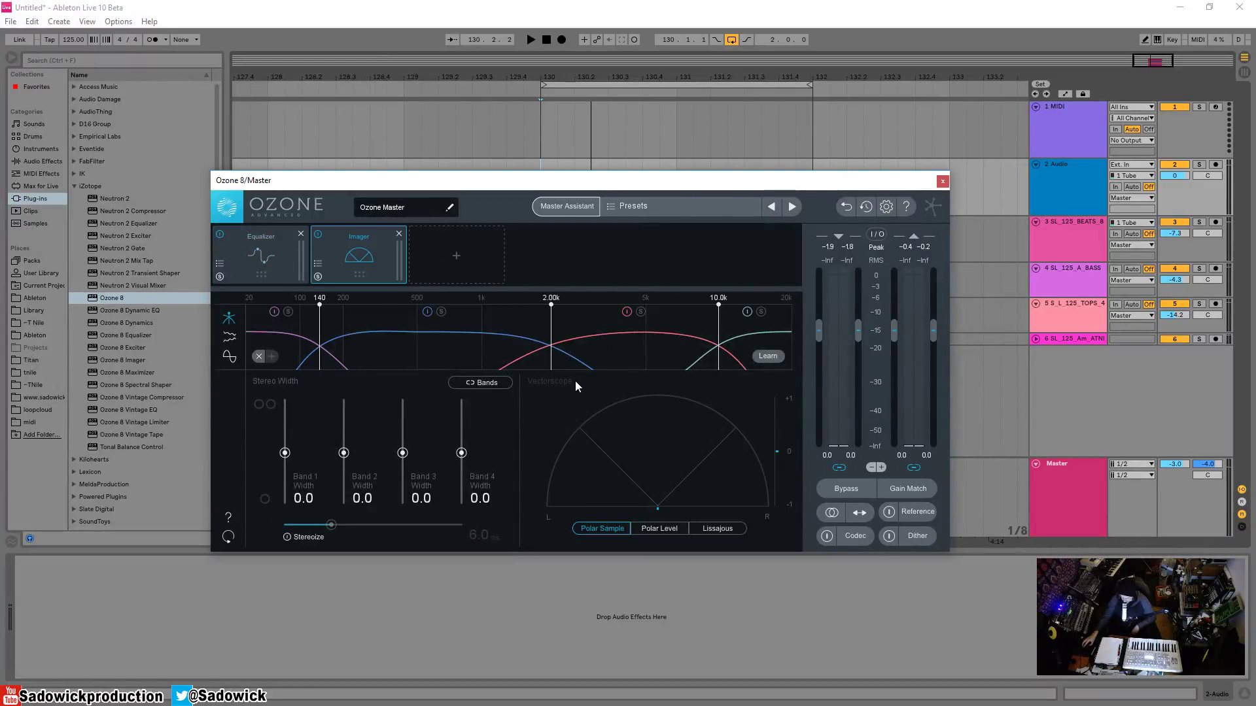
left_click(258, 355)
left_click(258, 355)
left_click(258, 355)
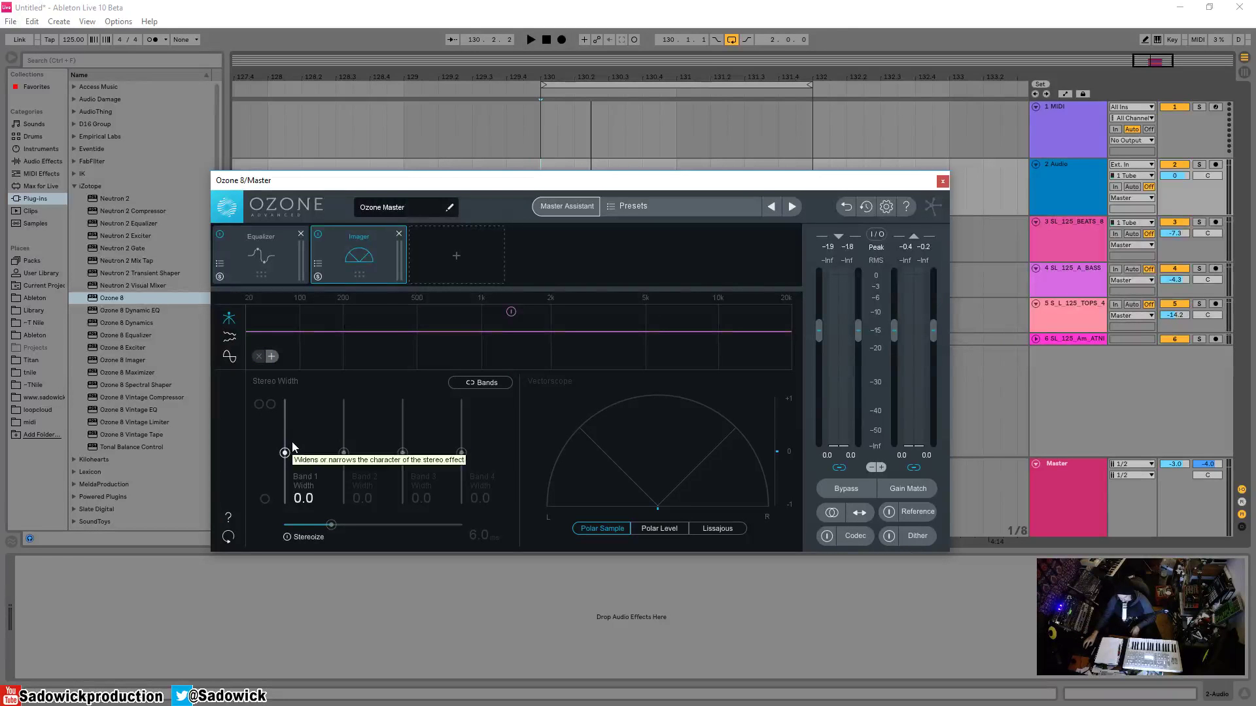
Step: Sweep Band 1 width up to 100, then down to -100 during playback for a mono mix
key("space")
left_click_drag(285, 452, 284, 401)
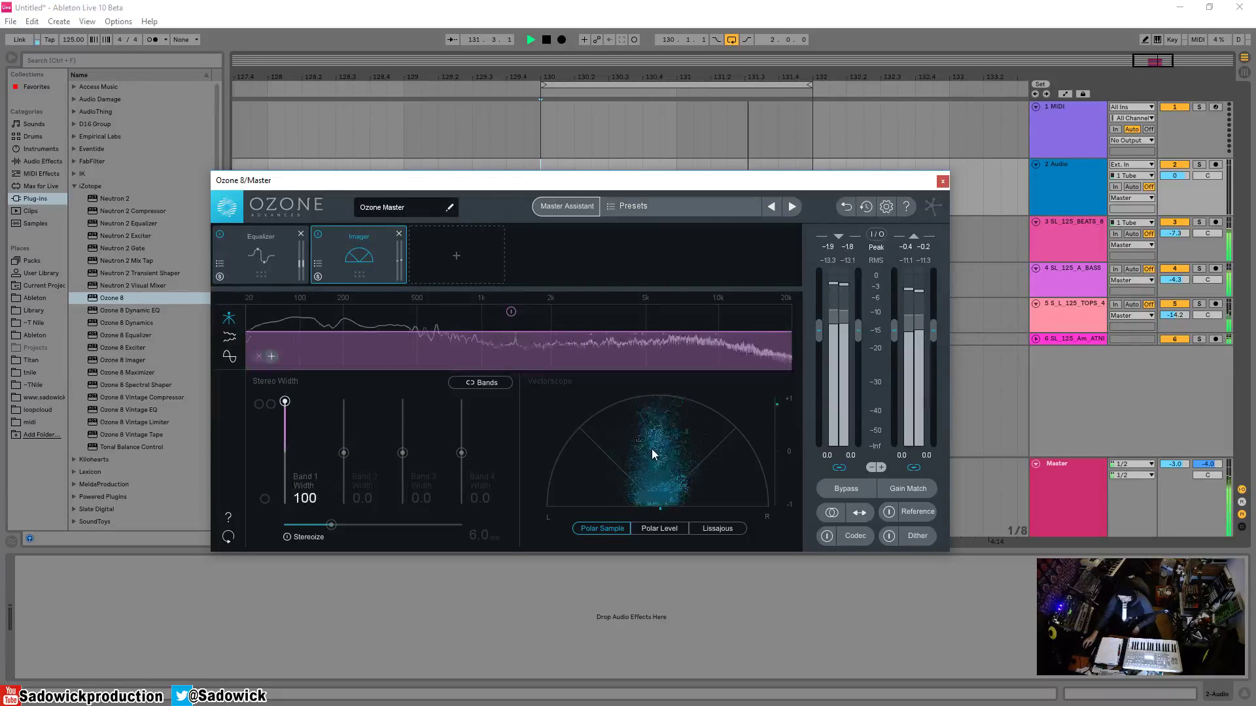
left_click_drag(285, 401, 286, 516)
key("space")
key("space")
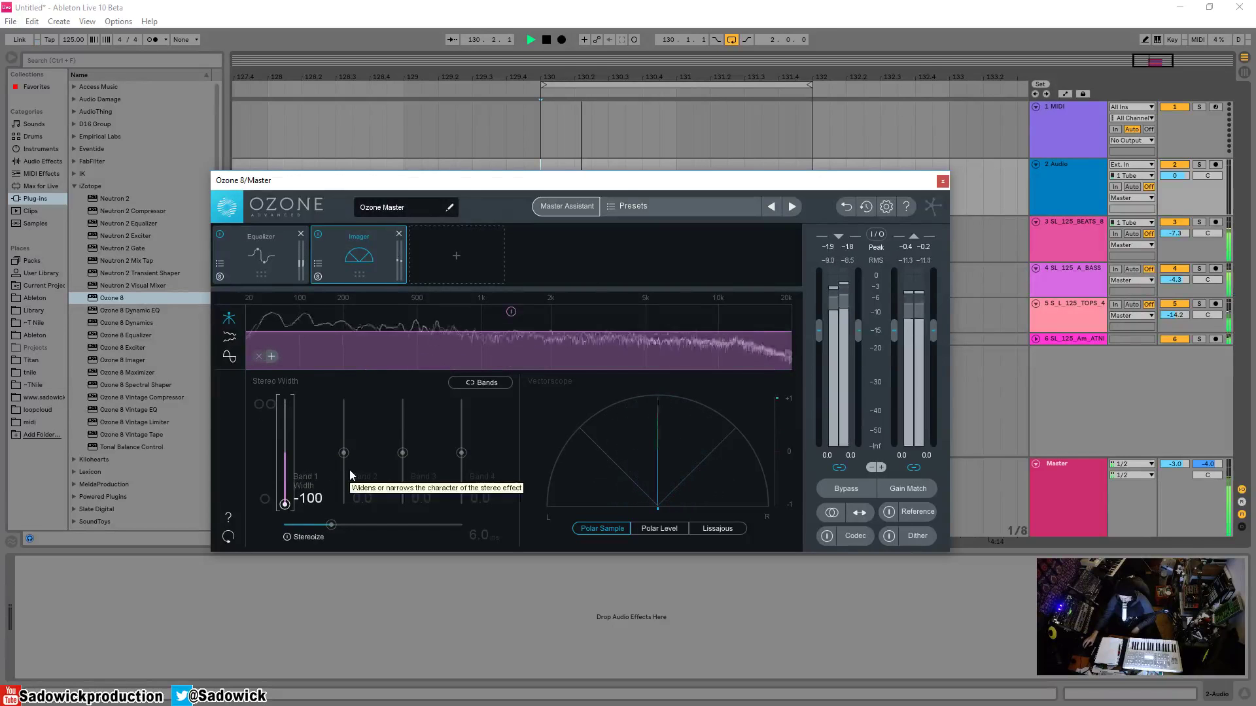
key("space")
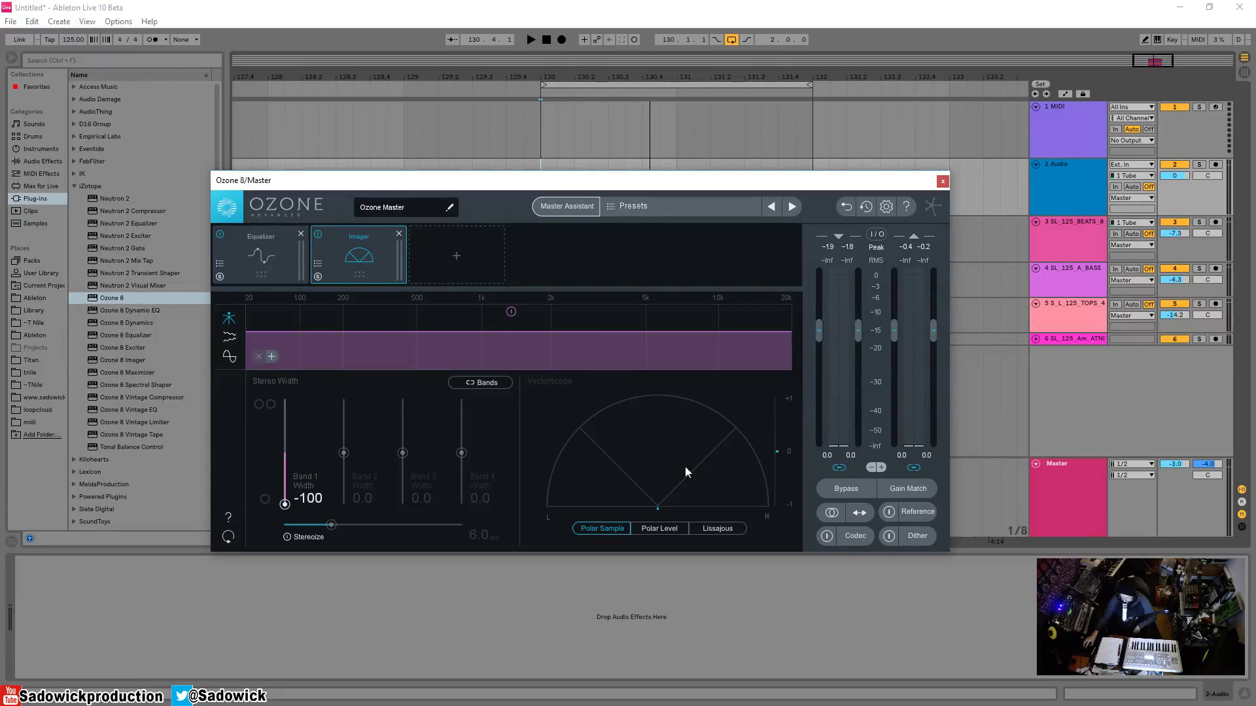
Step: Check the Stereo Spectrum and correlation views, reset Band 1 width to 0.0, and return to band view
left_click(228, 337)
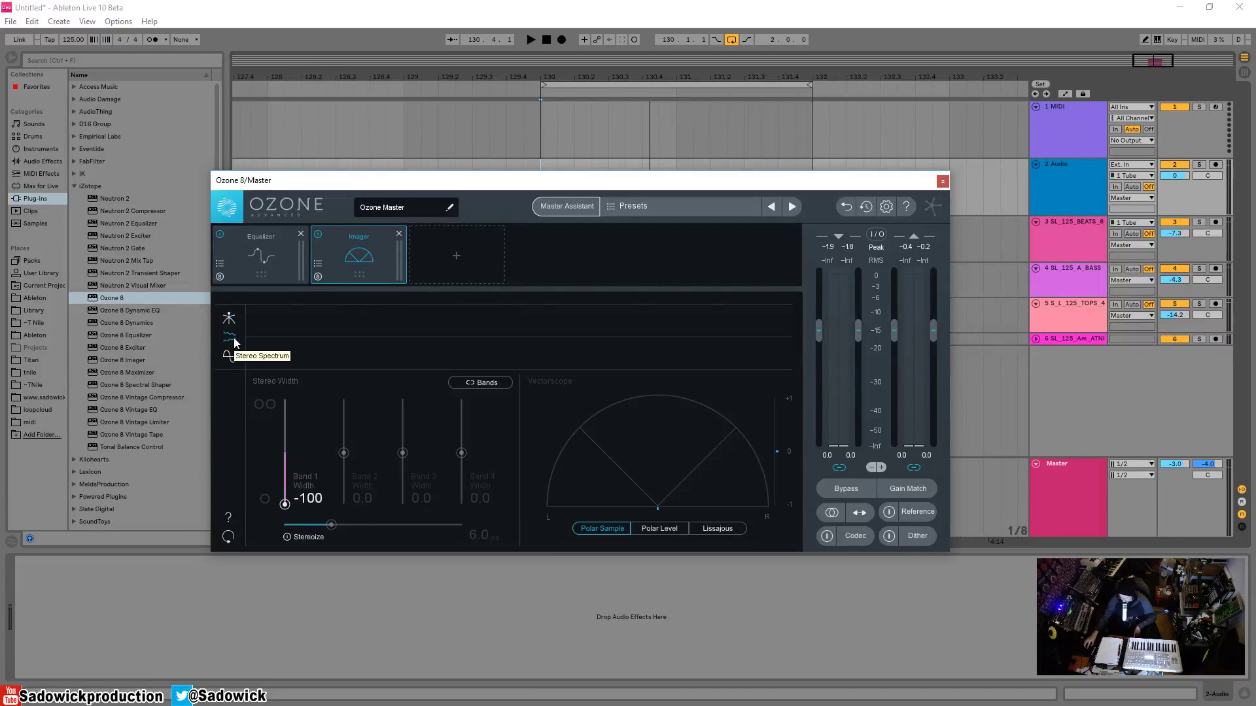
key("space")
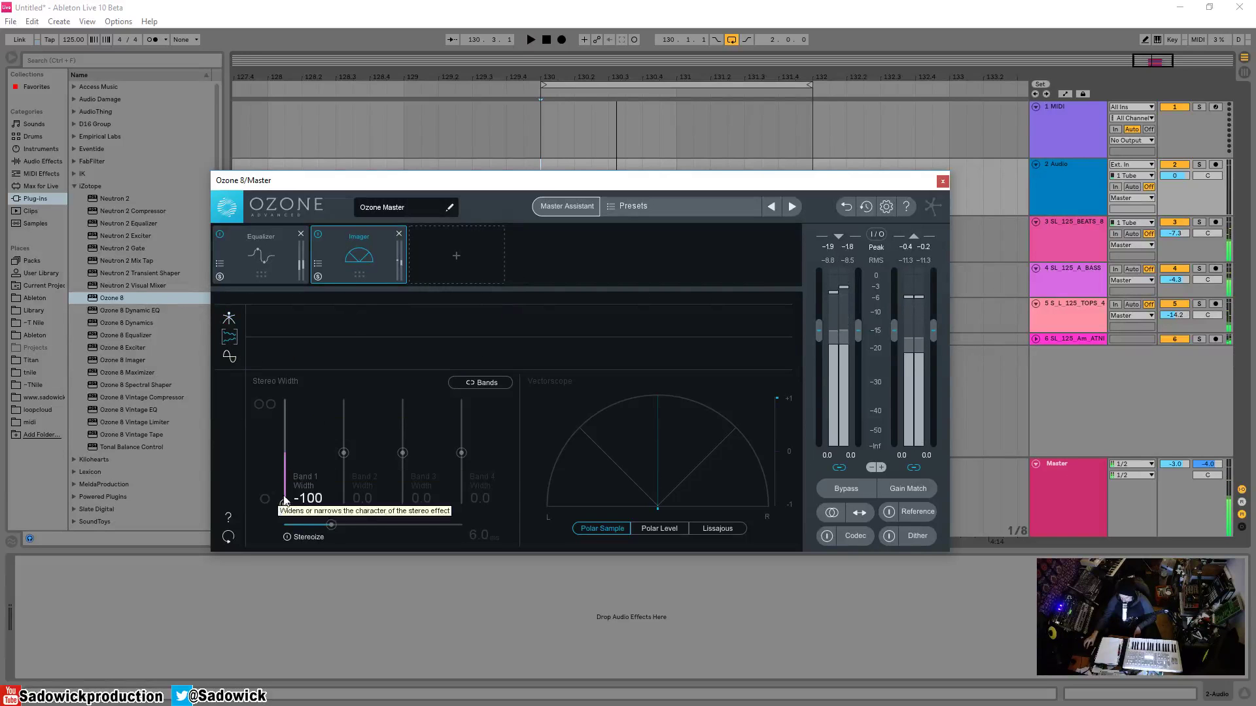
left_click(284, 500, "alt")
left_click(230, 356)
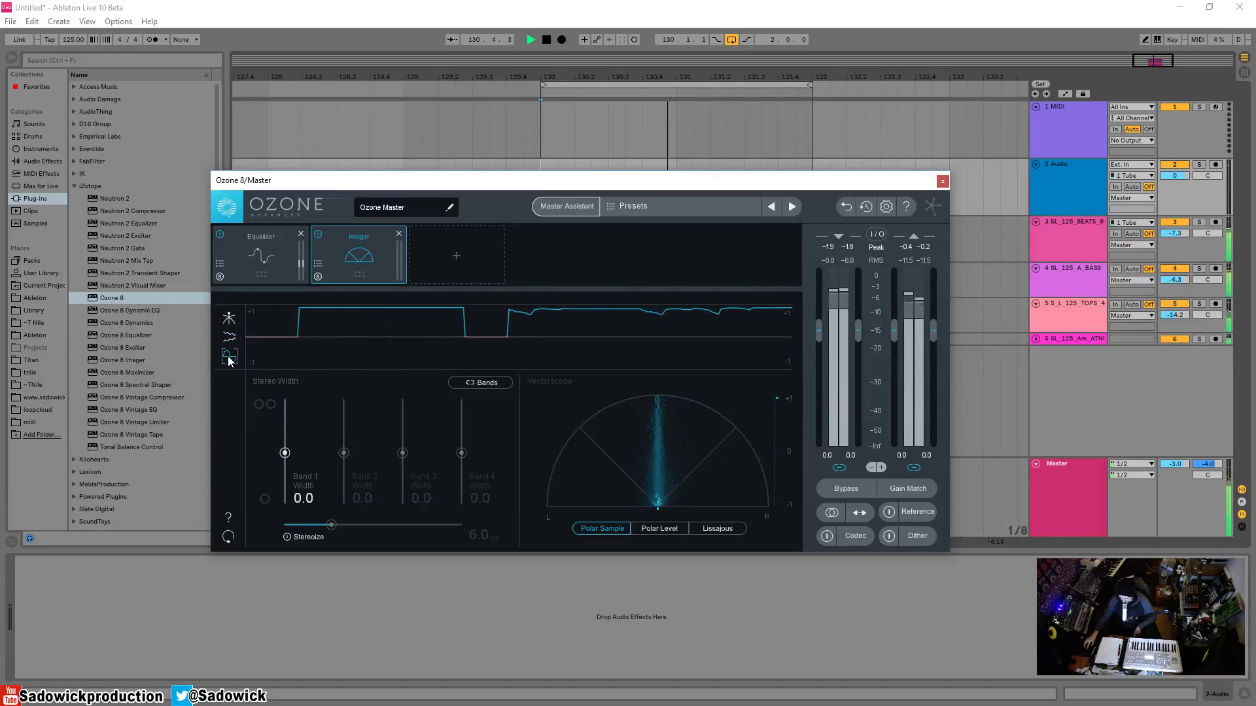
key("space")
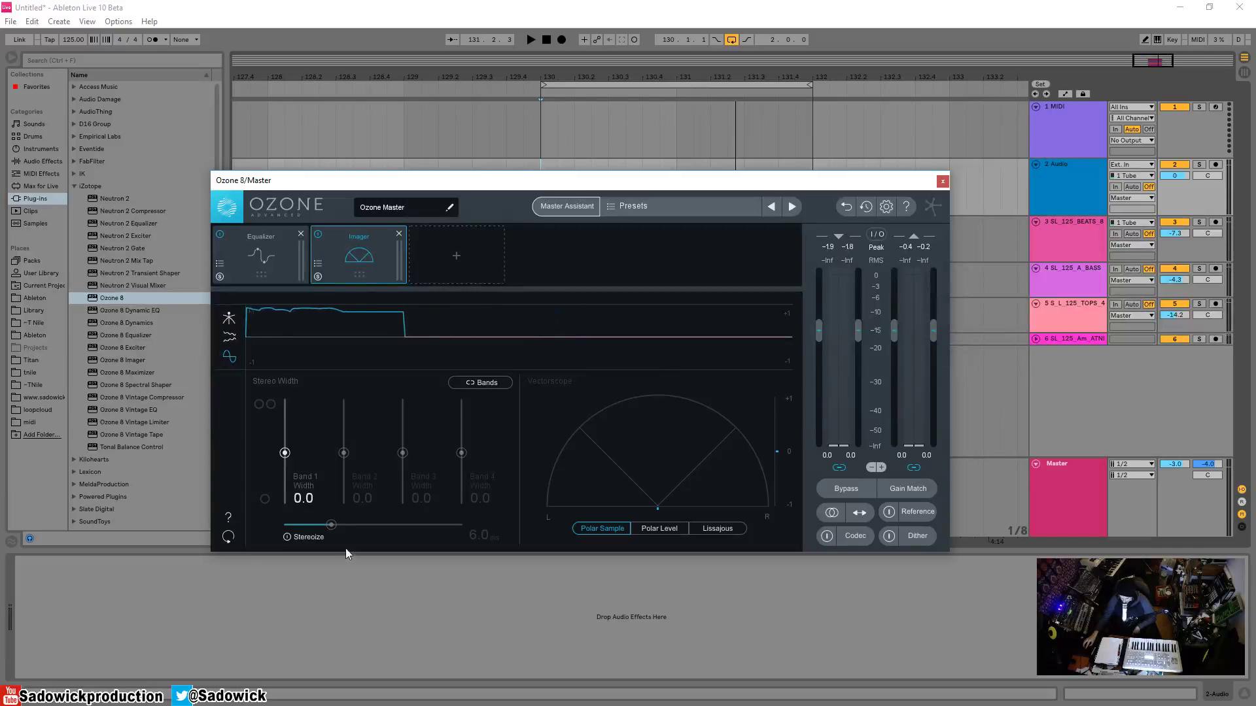
left_click(229, 318)
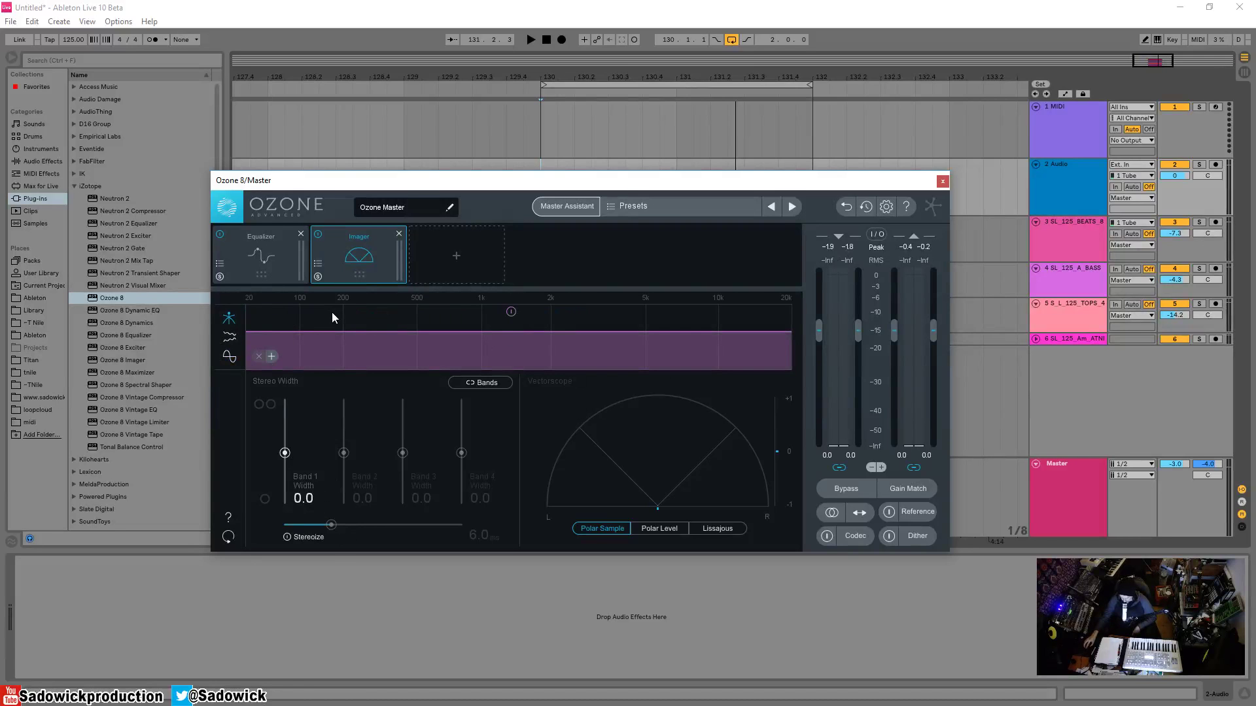
Step: Split the Imager into four bands (crossovers 140, 2.00k, 10.0k) and set Band 1 width to -100
left_click(272, 356)
left_click(272, 357)
left_click(272, 357)
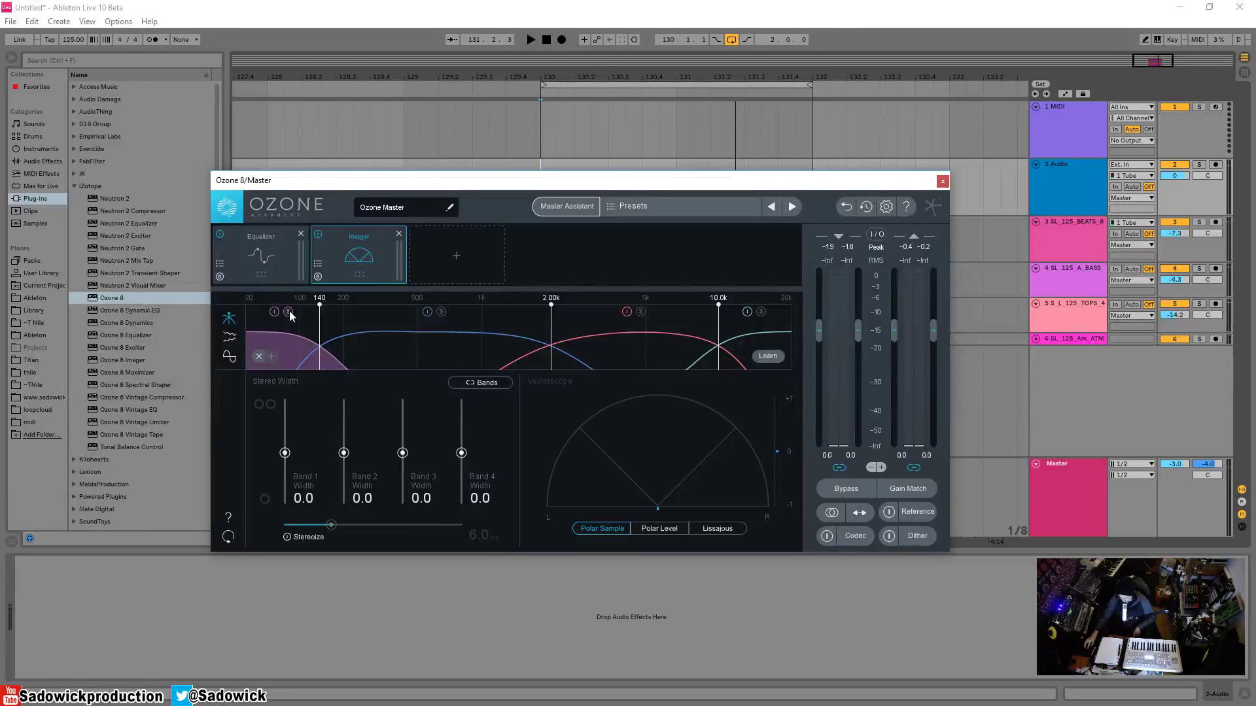
key("space")
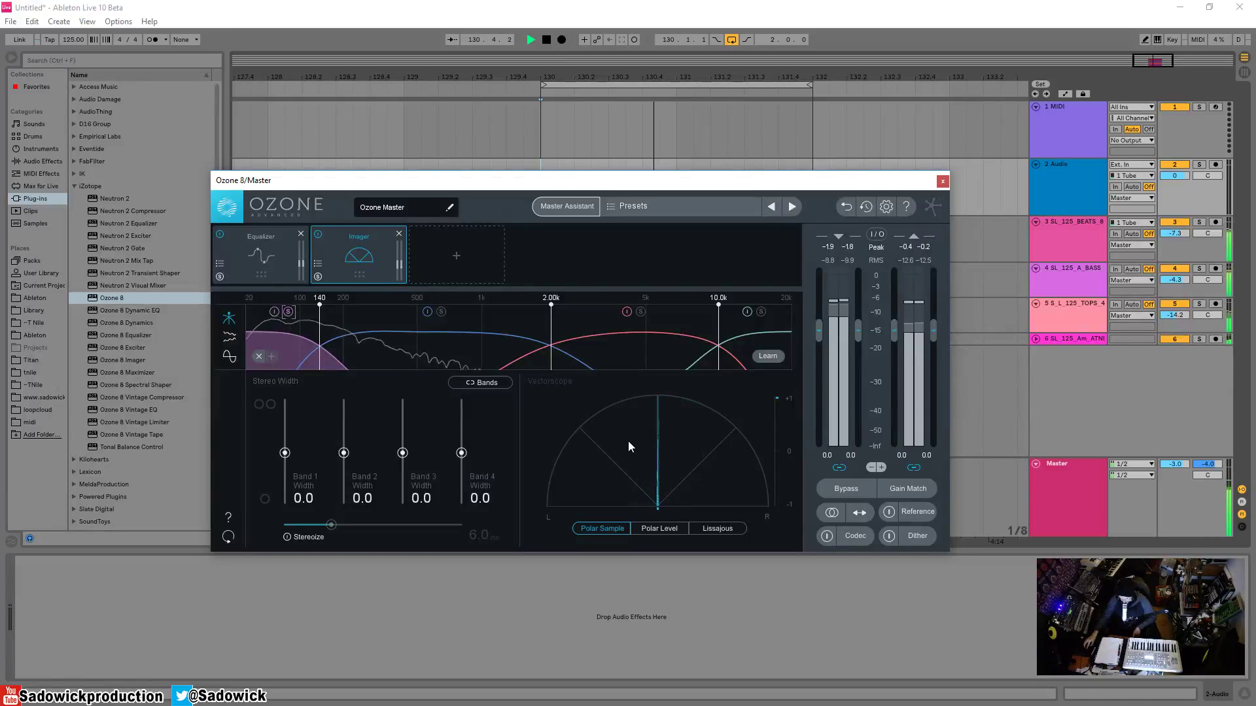
key("space")
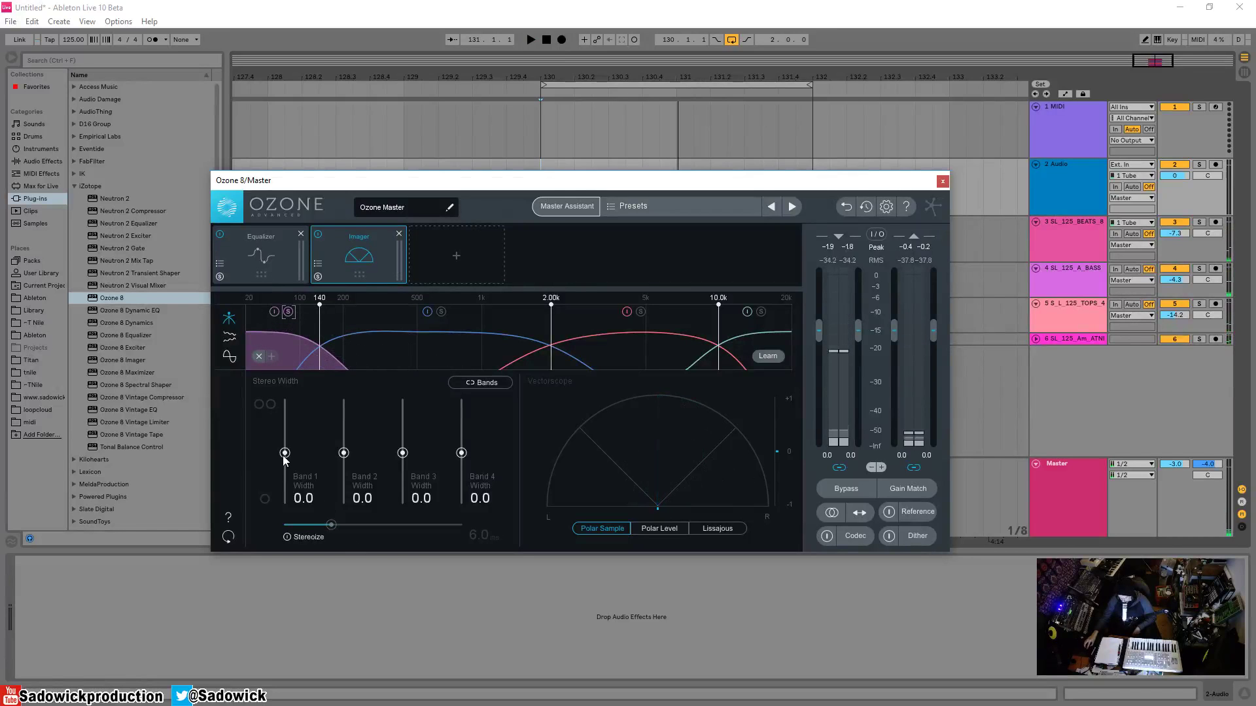
left_click_drag(285, 453, 290, 606)
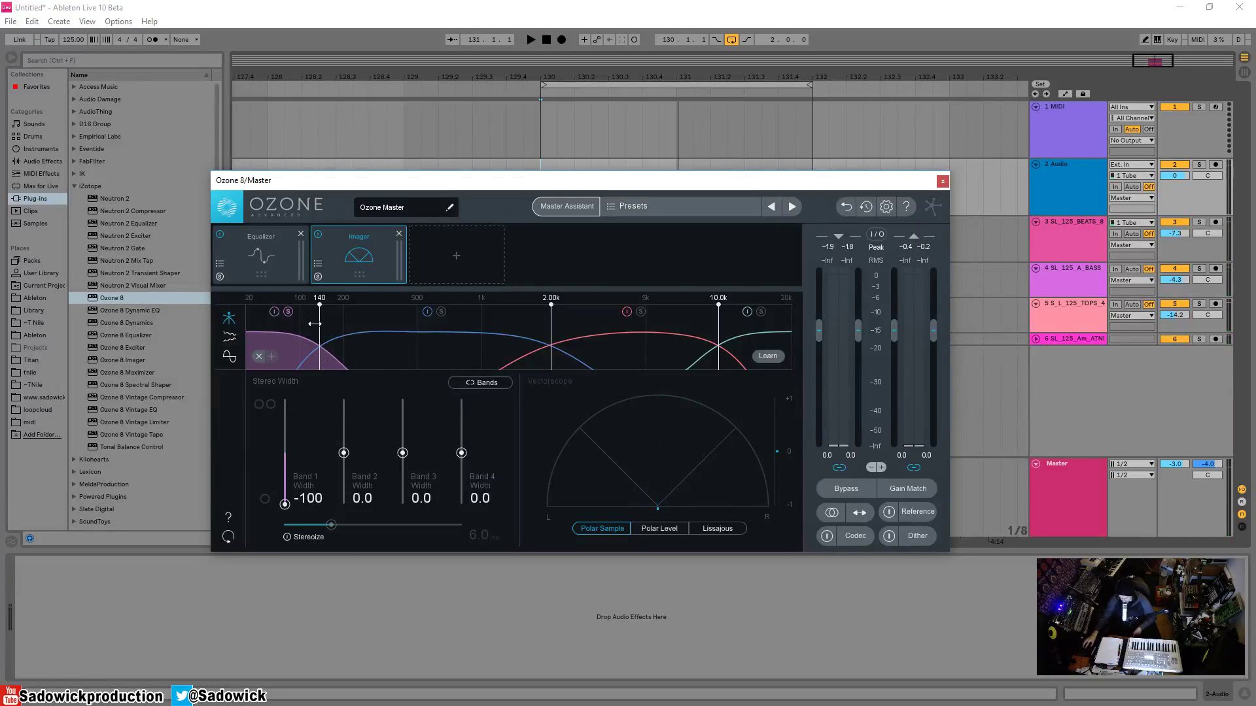
key("space")
left_click(289, 311)
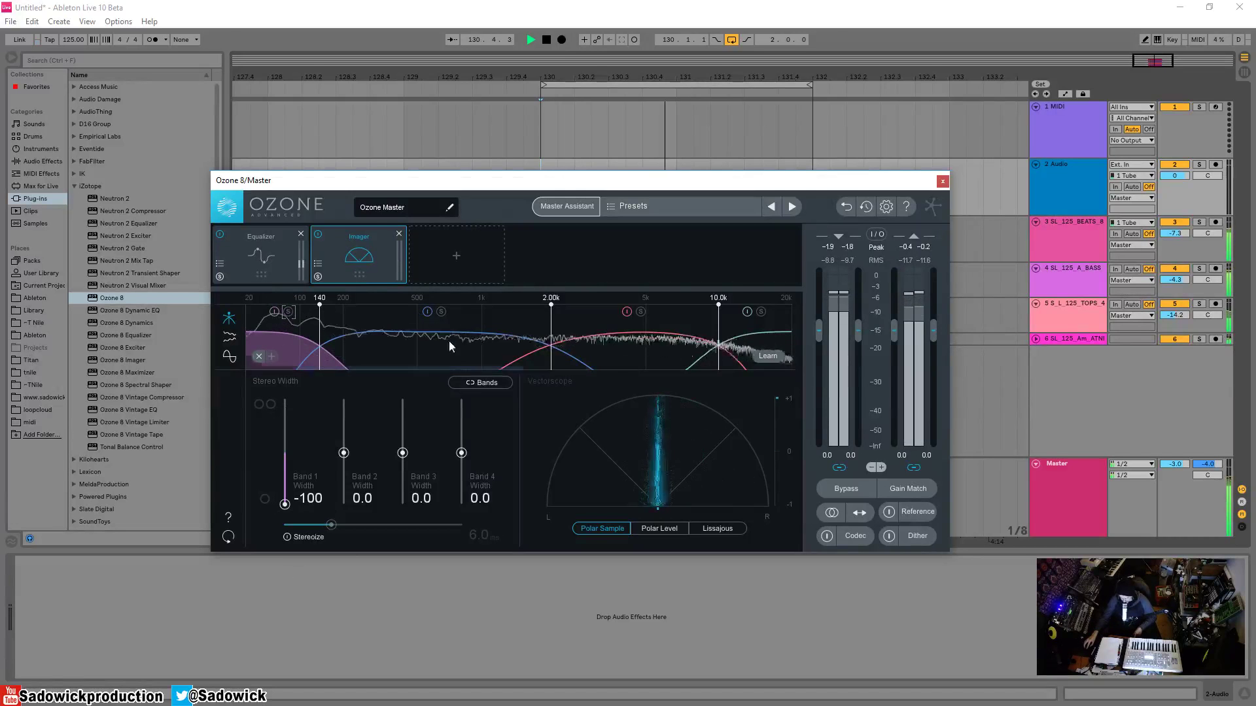
Step: Audition Band 2 soloed and widened, reset it, then set Band 2 width to 26.6
left_click(441, 311)
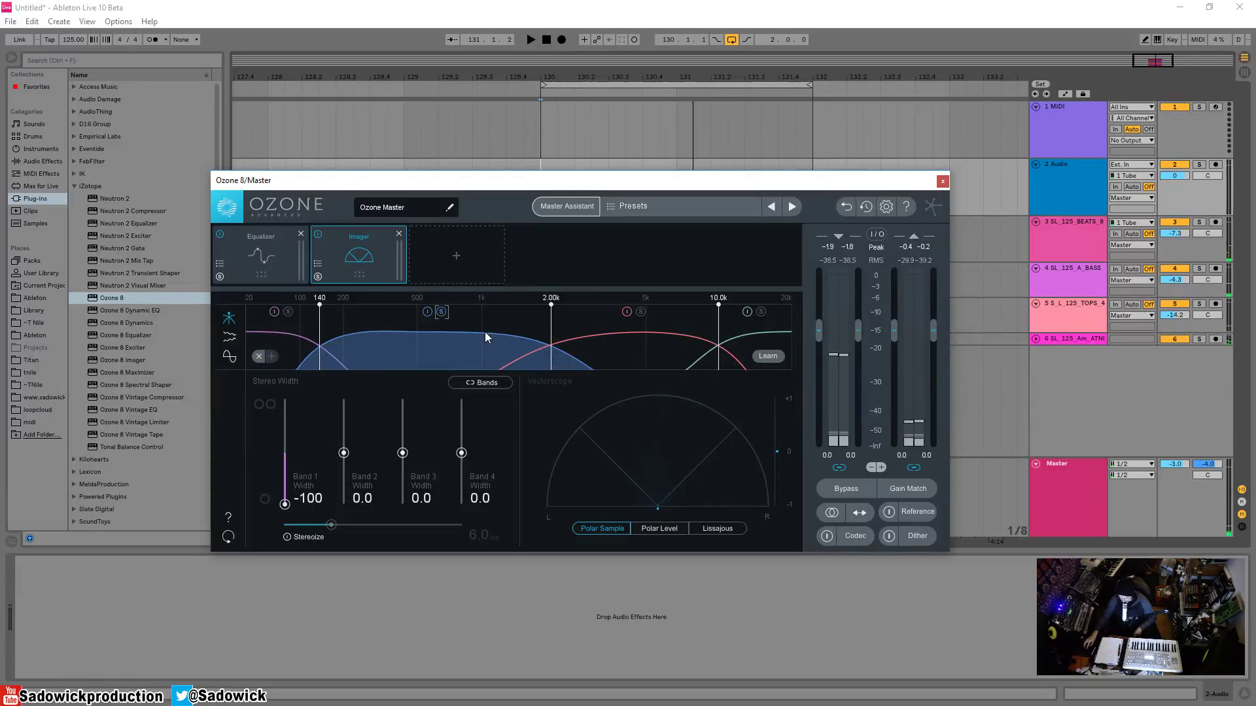
key("space")
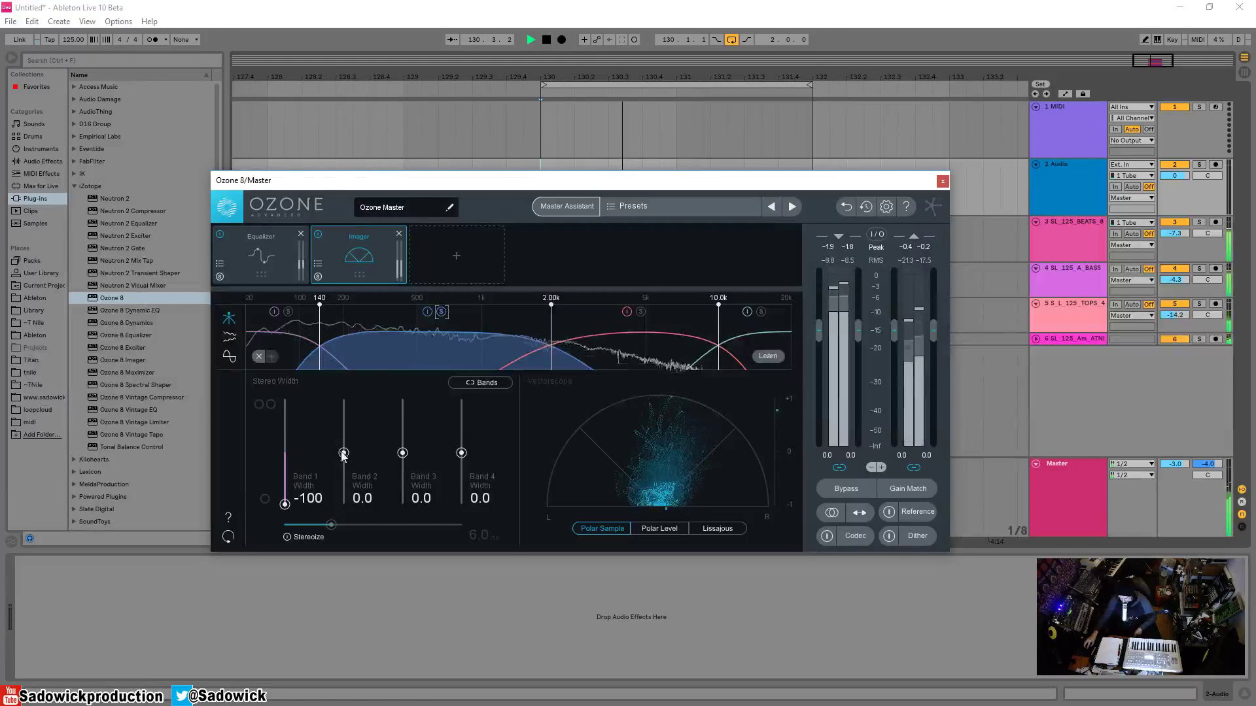
left_click_drag(344, 452, 345, 421)
left_click(443, 312)
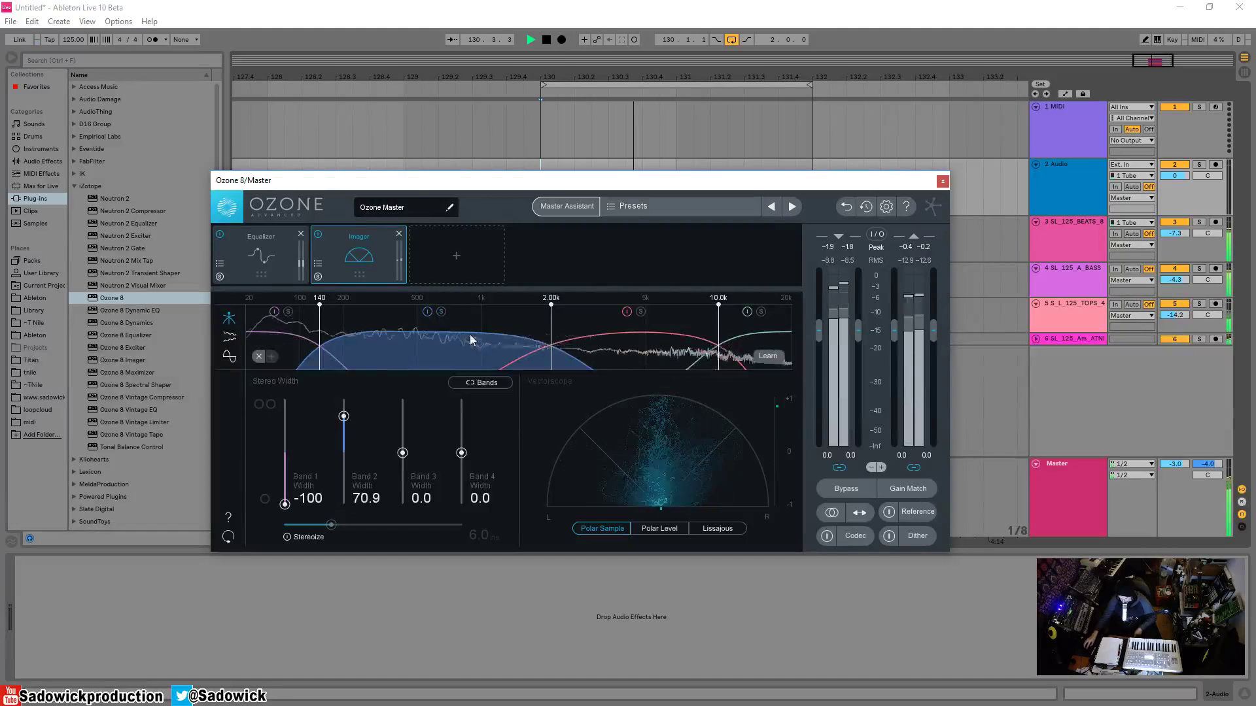
double_click(344, 416)
key("space")
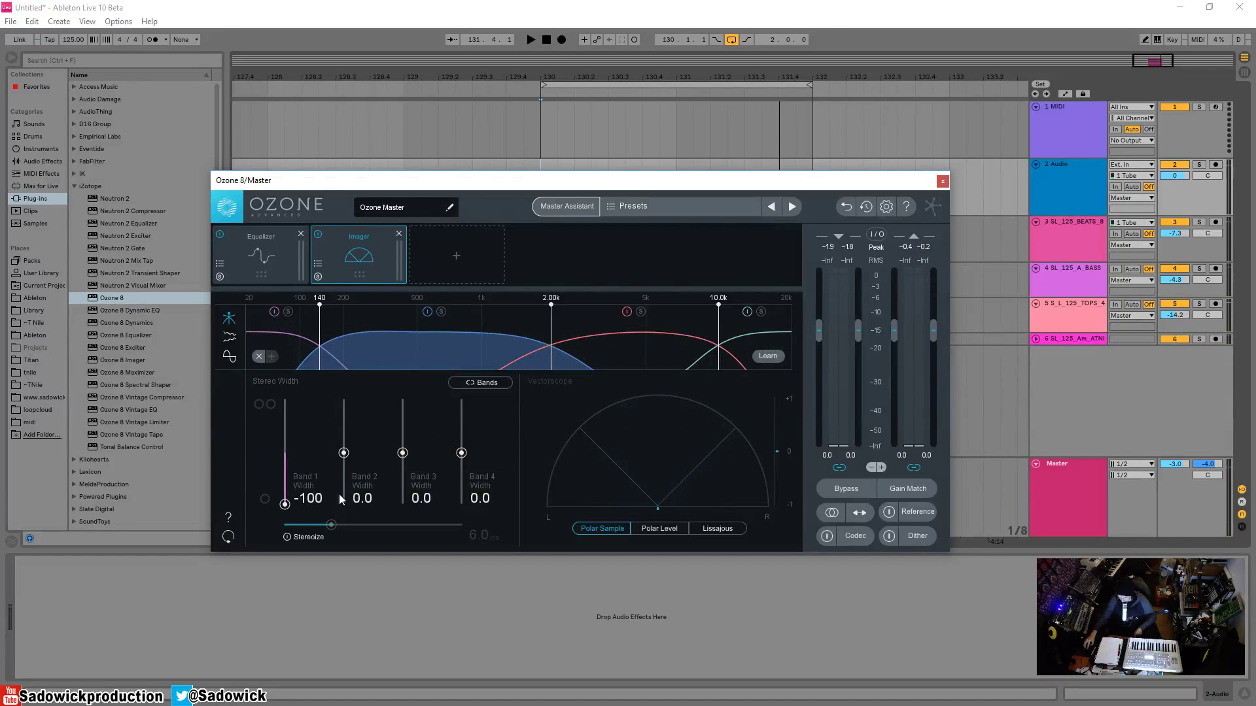
key("space")
mouse_move(344, 453)
left_mouse_down()
mouse_move(344, 403)
mouse_move(351, 520)
mouse_move(343, 440)
left_mouse_up()
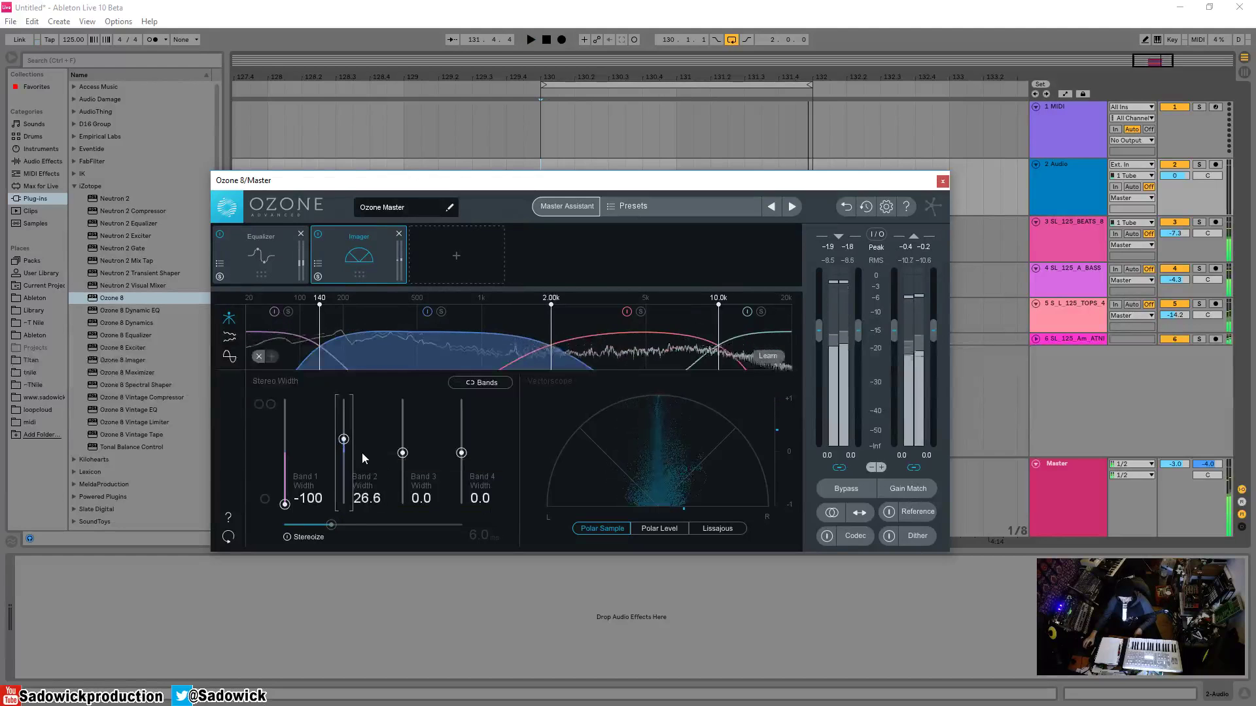
Step: Solo Band 3 and widen it to 79.7 while playing
left_click(402, 453)
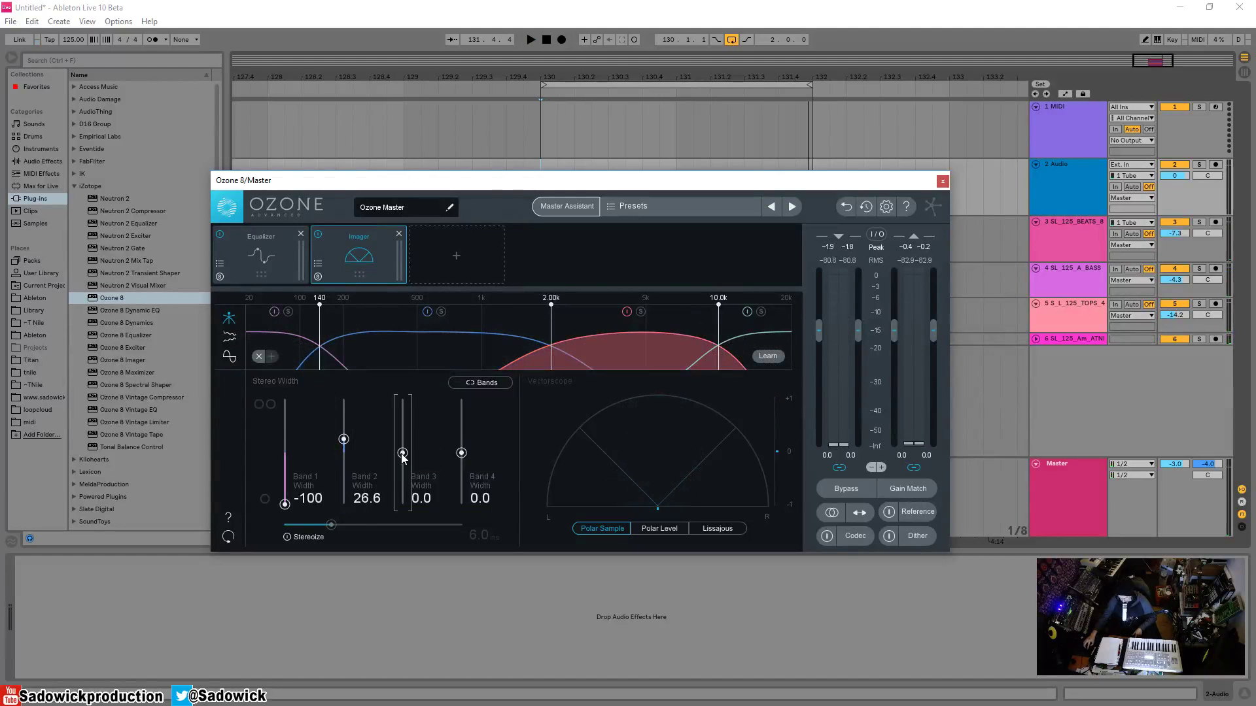
left_click(641, 312)
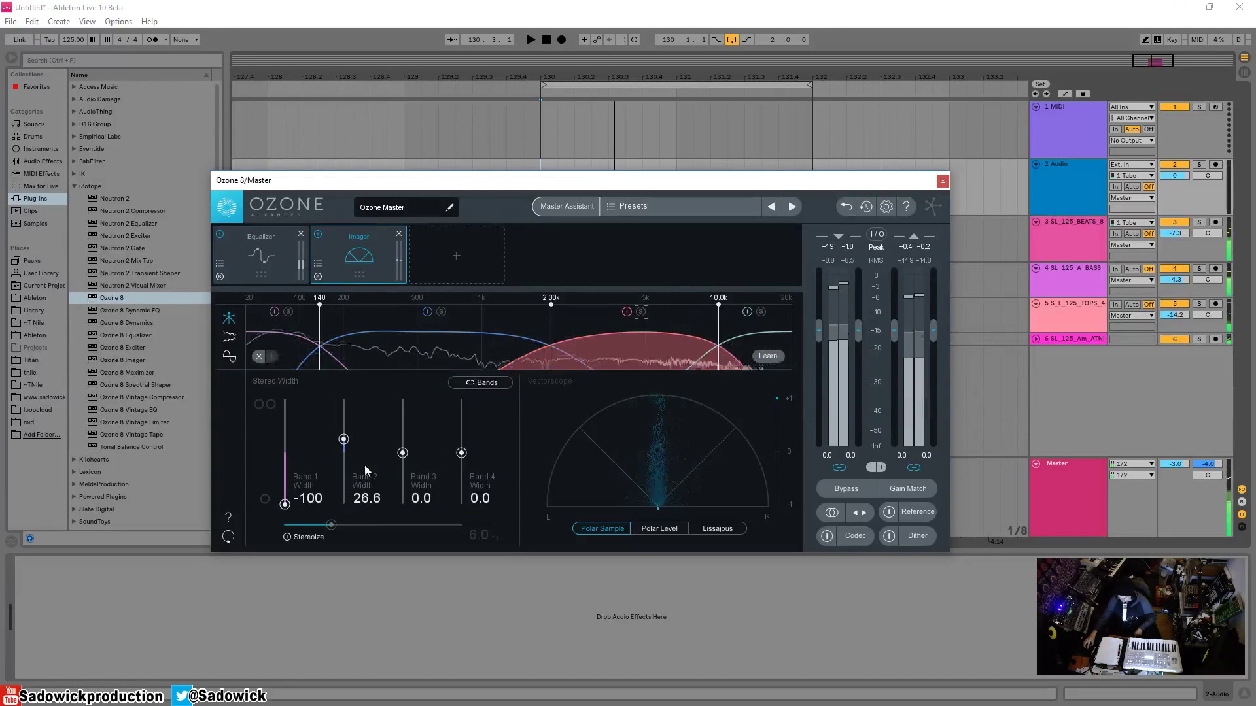
left_click_drag(402, 453, 406, 411)
key("space")
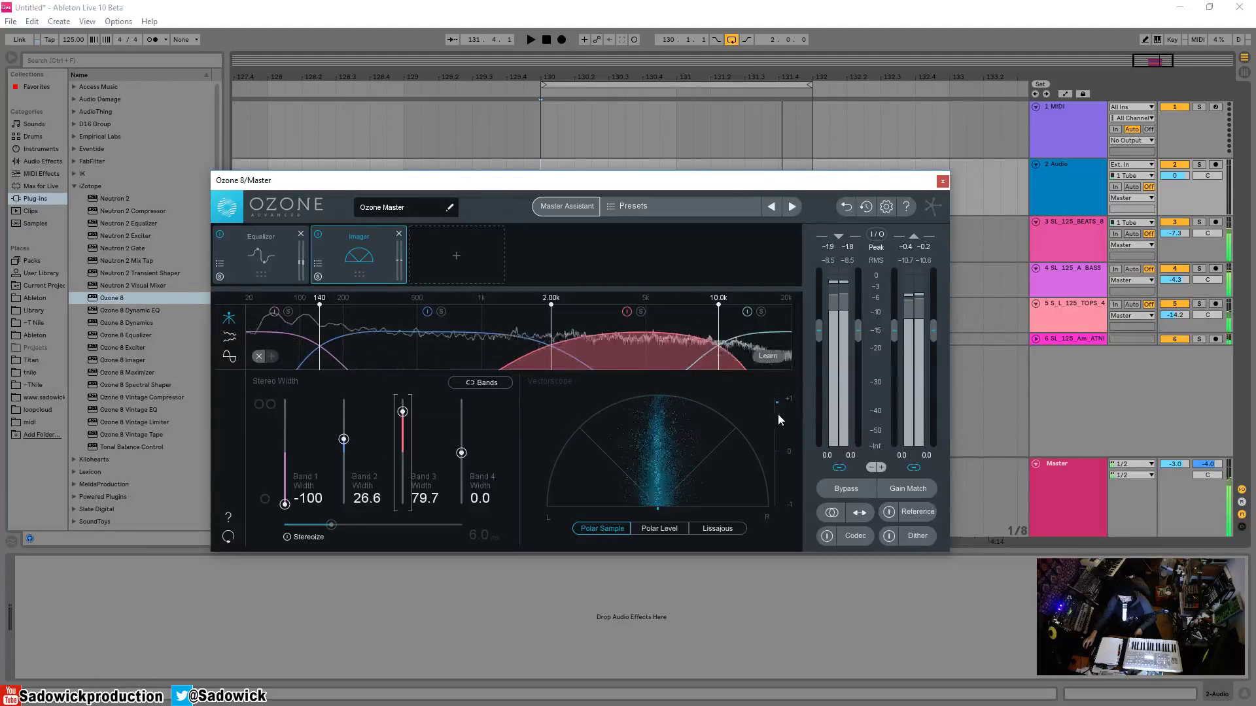
key("space")
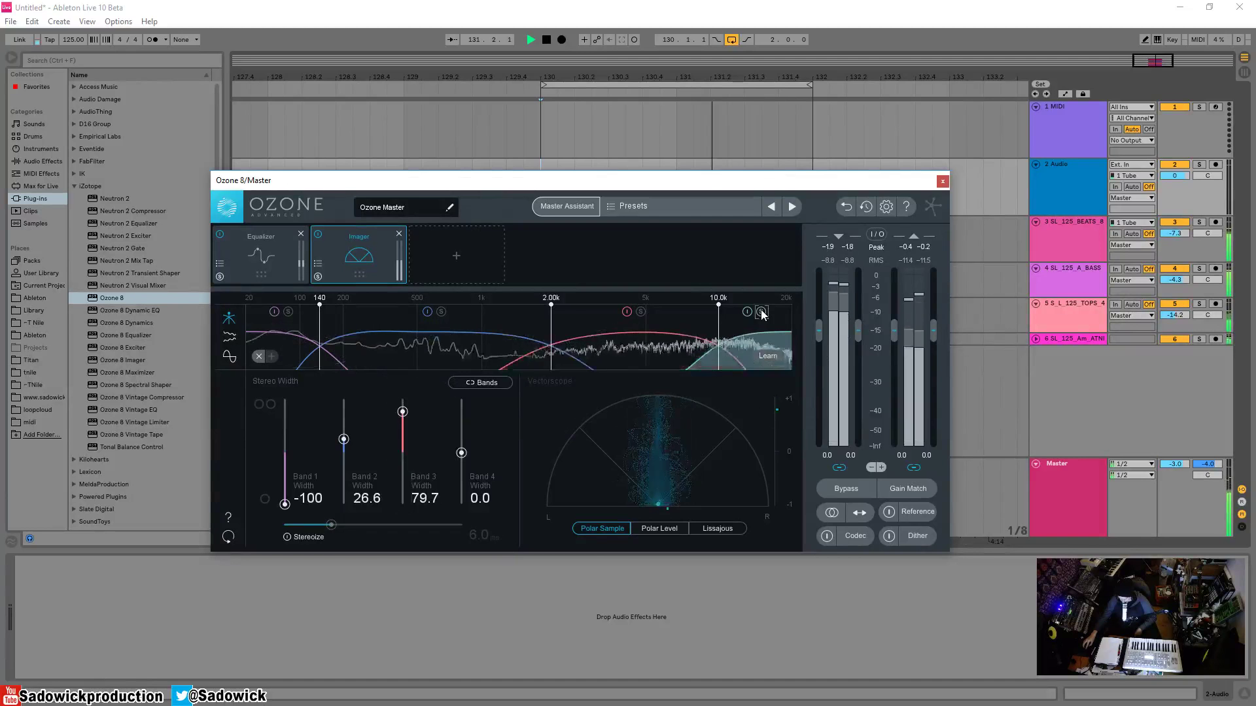
Step: Widen Band 4 to 70.9 and audition Band 1, keeping it mono at -100
left_click_drag(461, 452, 461, 416)
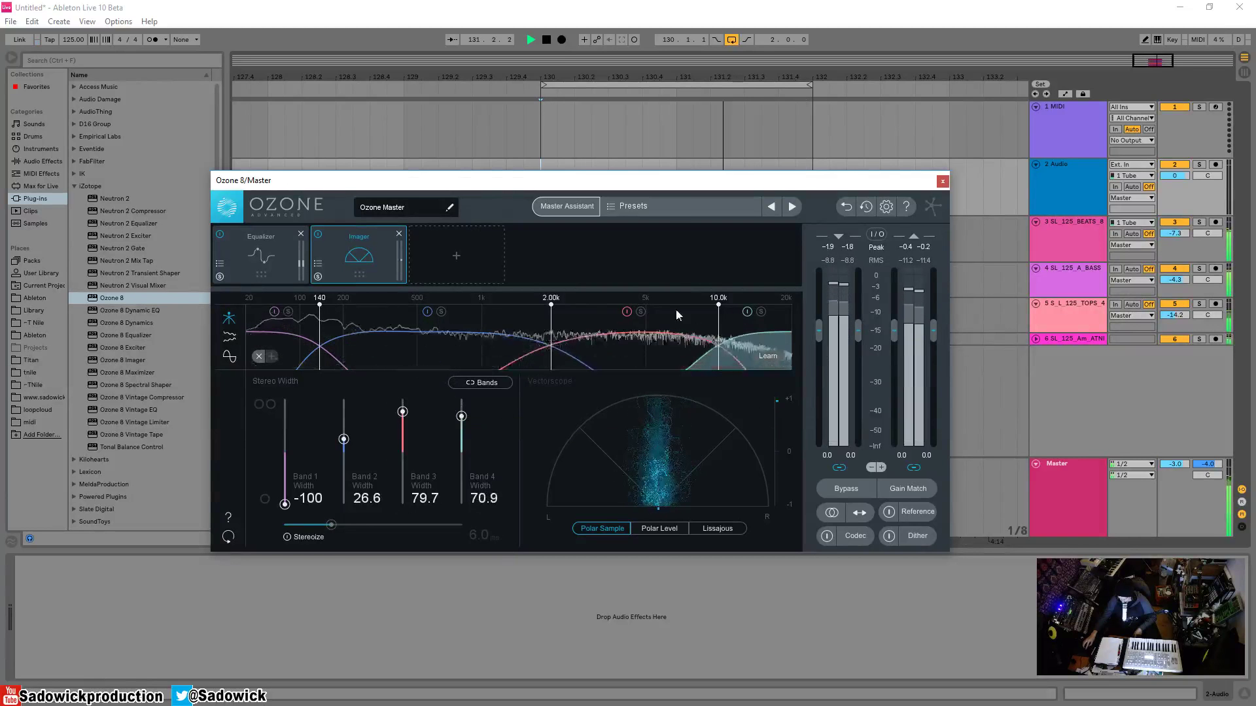
key("space")
mouse_move(285, 504)
left_mouse_down()
mouse_move(291, 401)
mouse_move(285, 504)
left_mouse_up()
key("space")
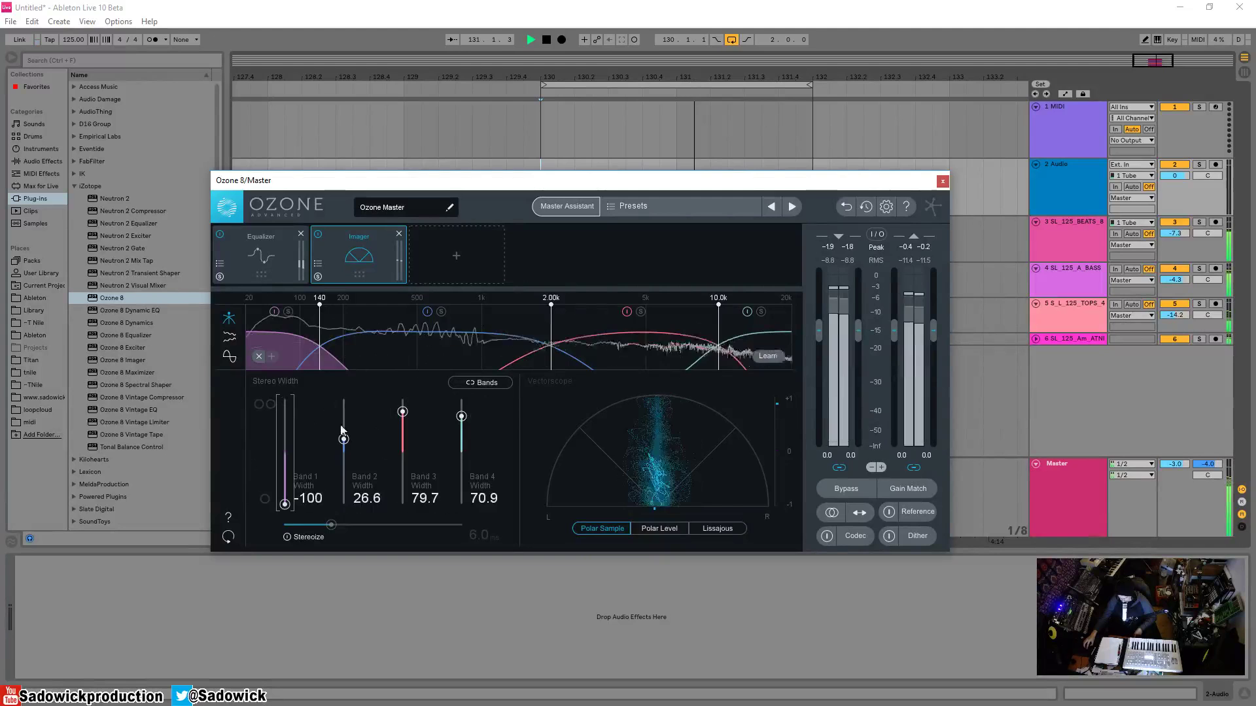
key("space")
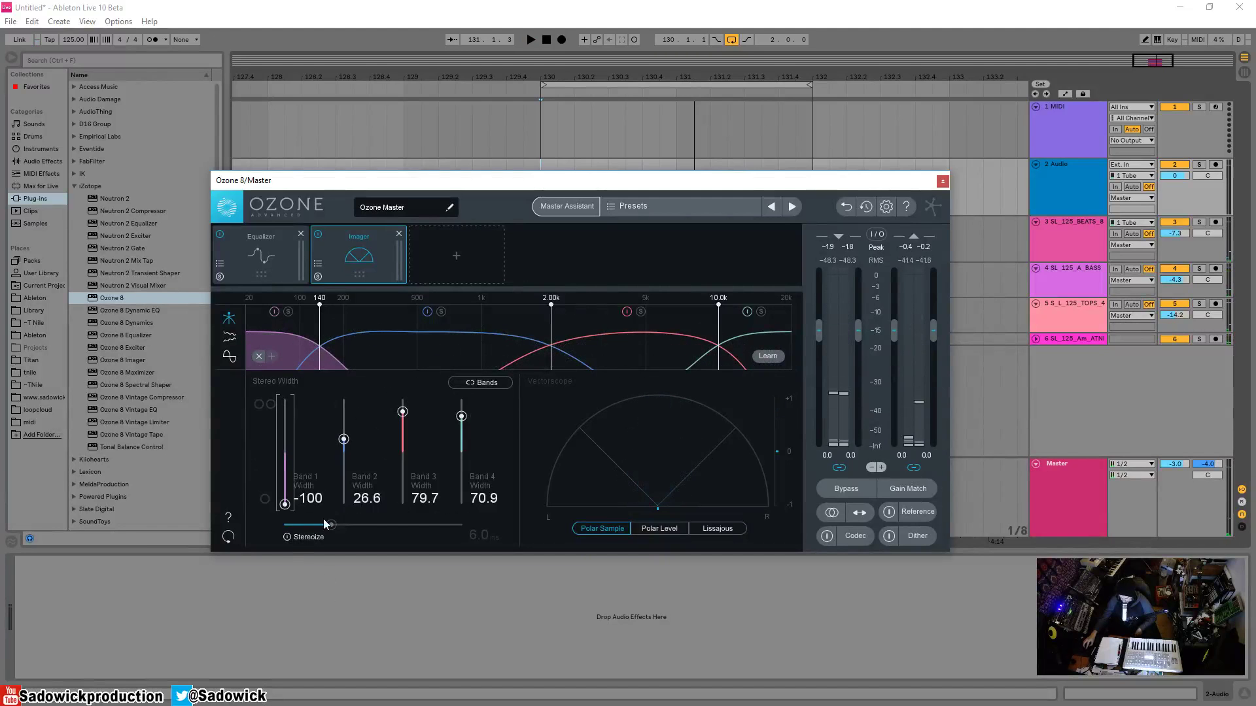
Step: Enable Stereoize, audition delay times up to 20.0 ms during playback, then switch it off
left_click(286, 536)
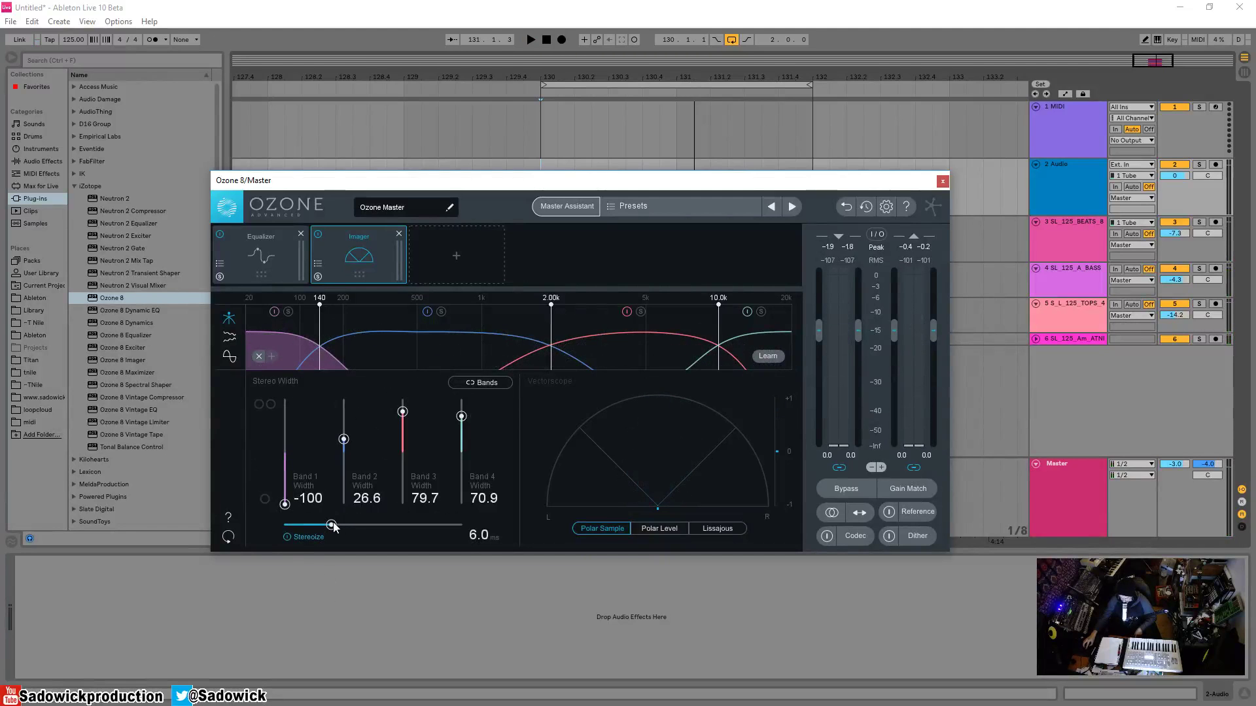
key("space")
left_click_drag(332, 522, 461, 525)
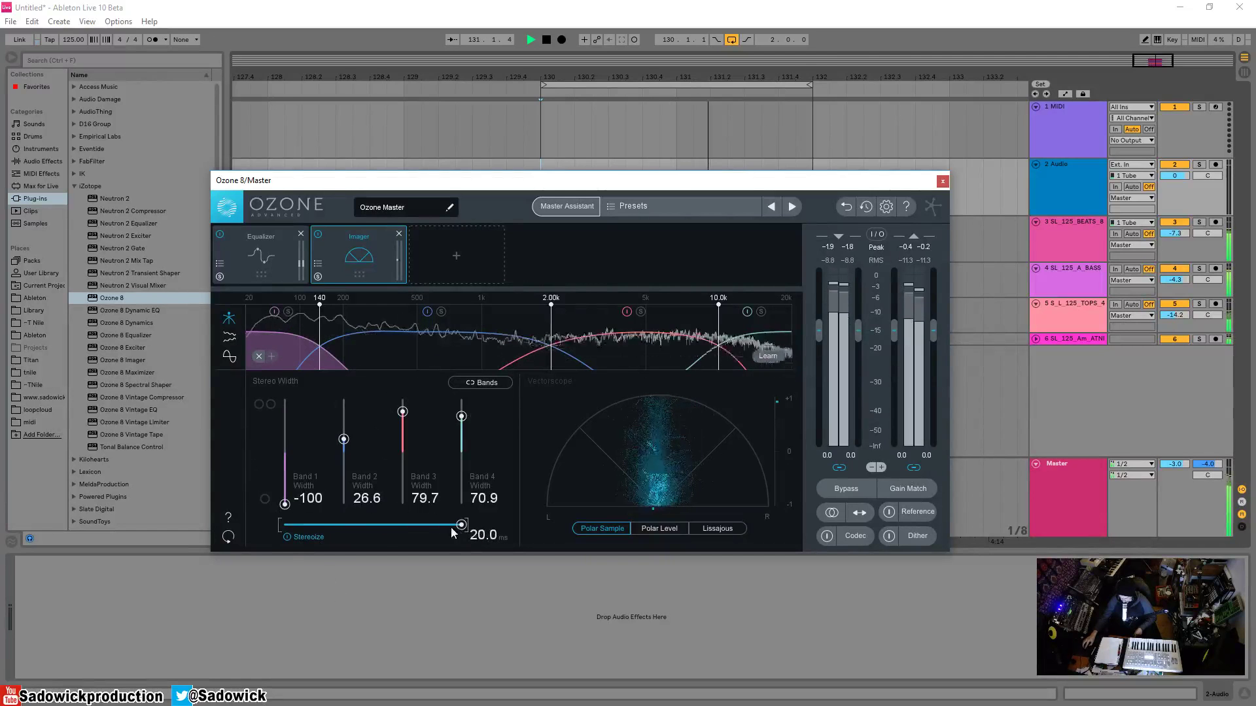
left_click(461, 525, "alt")
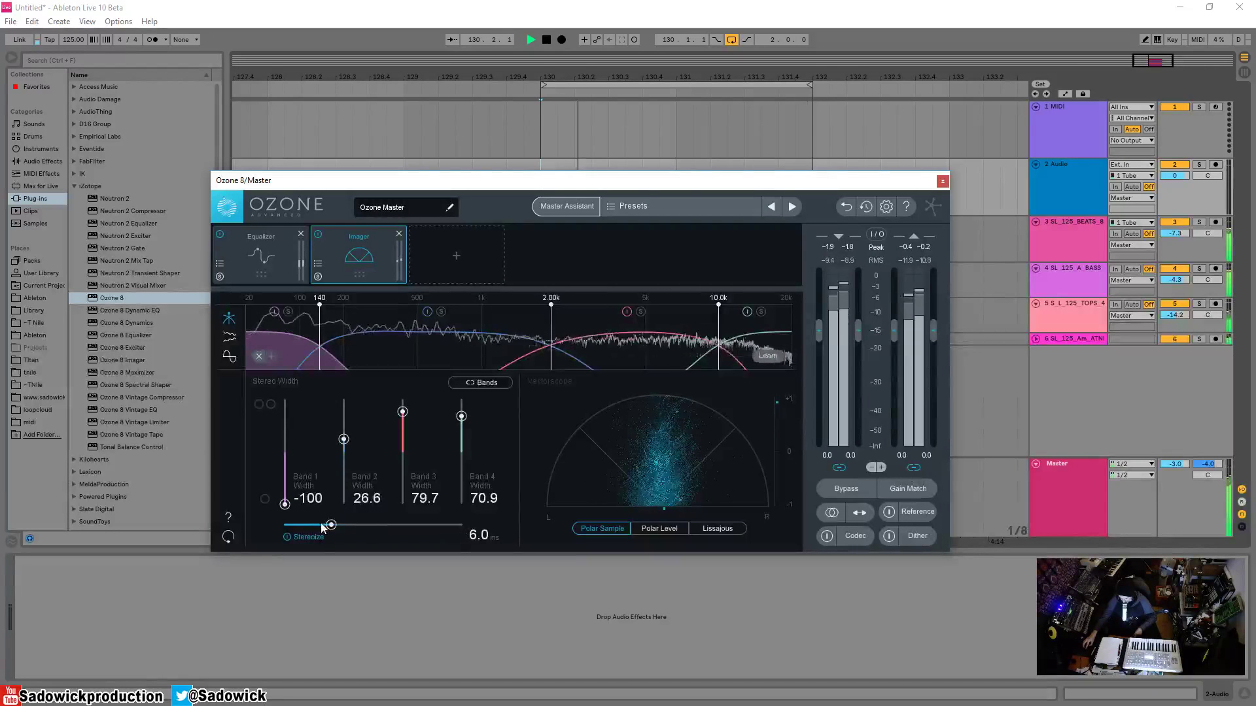
key("space")
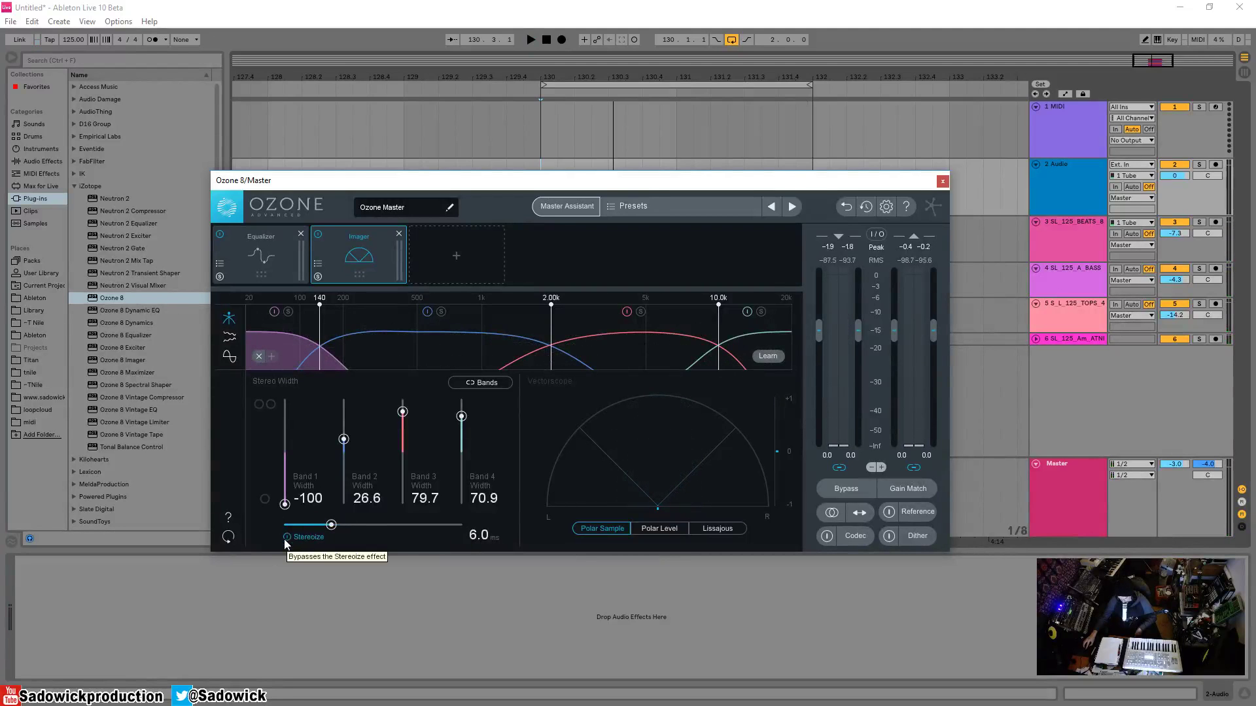
left_click_drag(325, 527, 461, 525)
key("space")
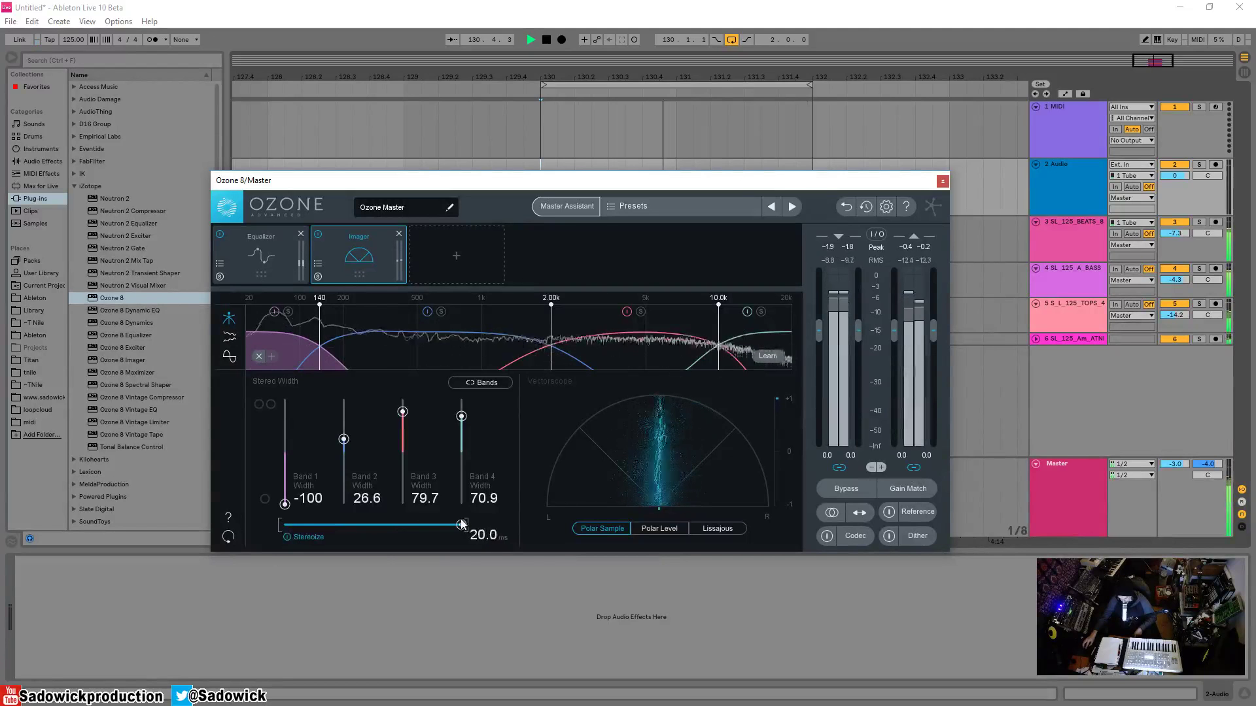
left_click(286, 536)
key("space")
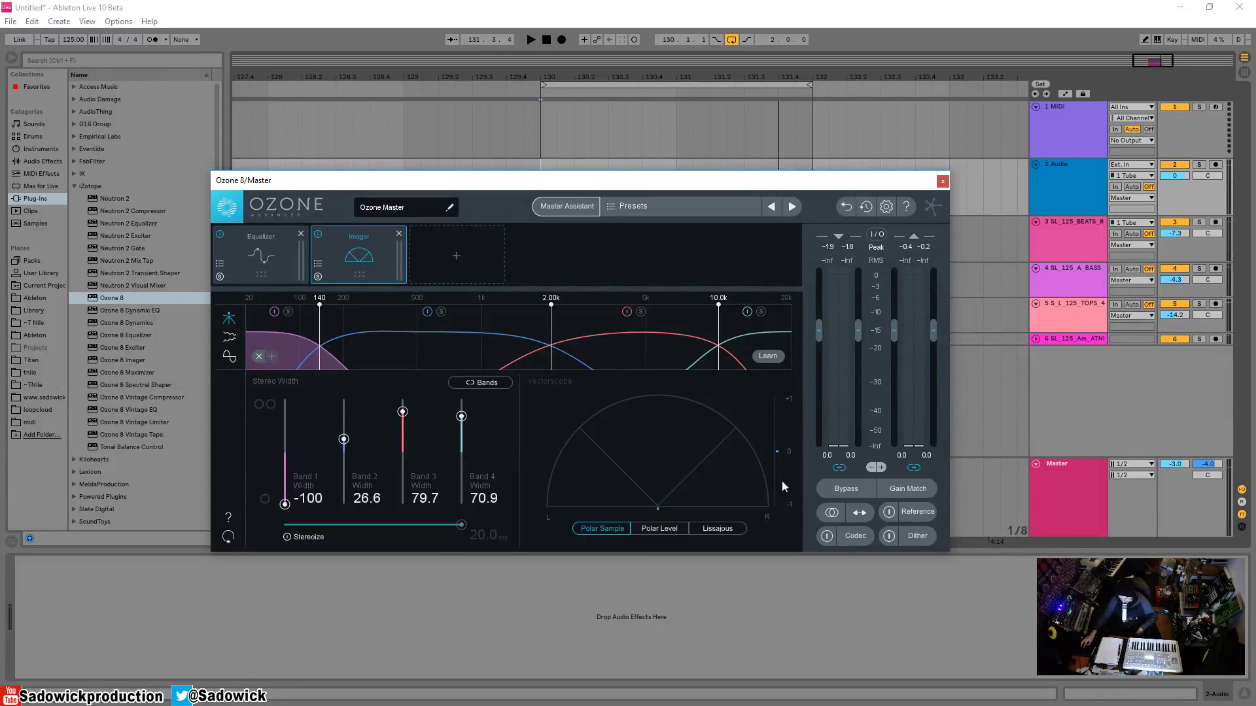
Step: Compare the vectorscope in Polar Level and Lissajous modes during playback
left_click(664, 528)
key("space")
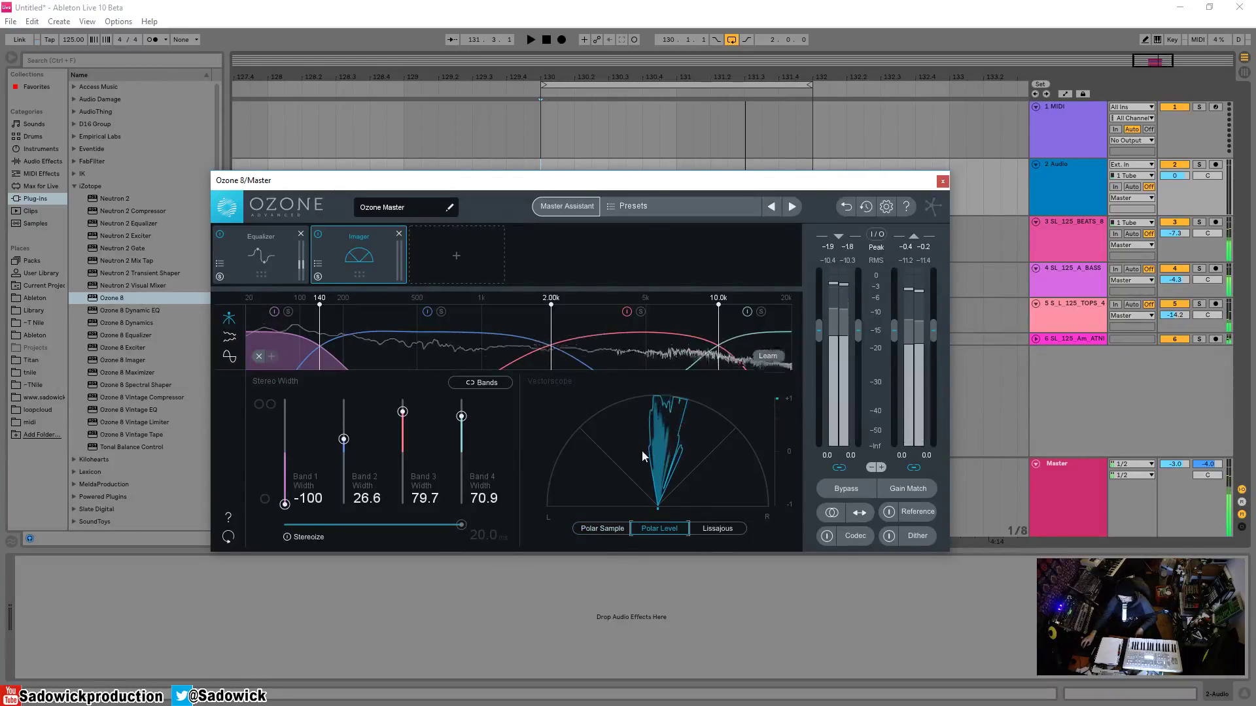
key("space")
left_click(709, 528)
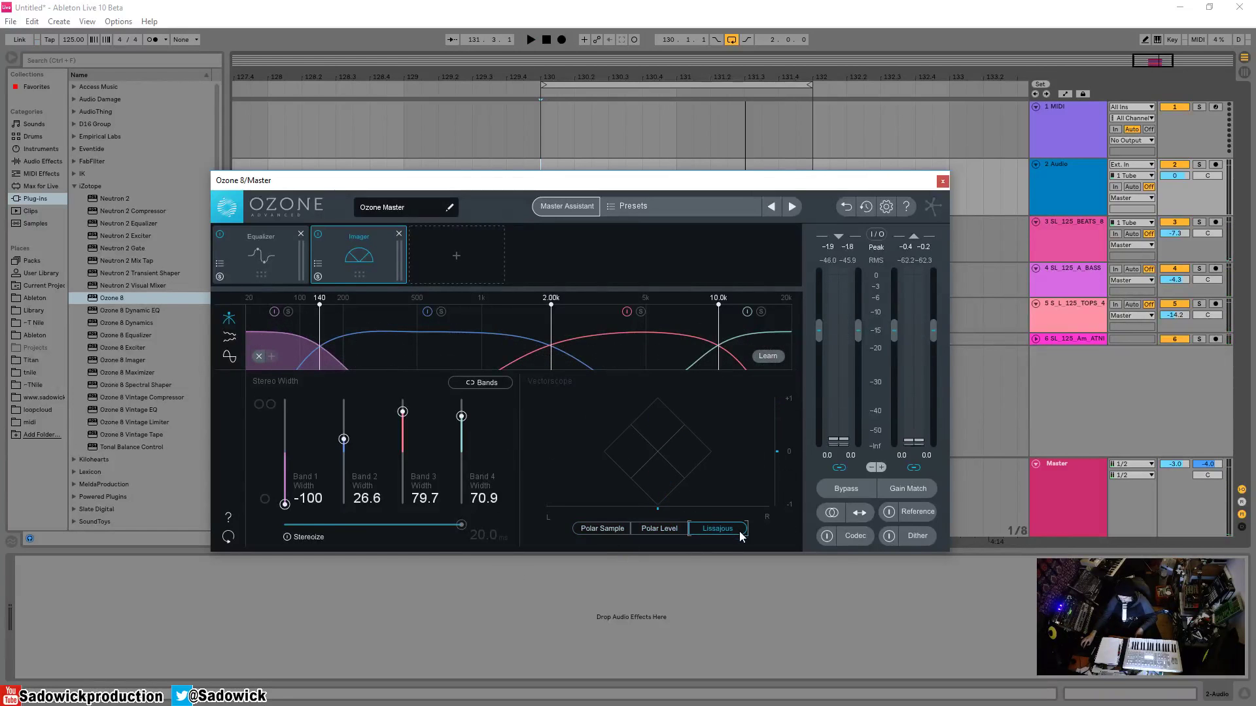
key("space")
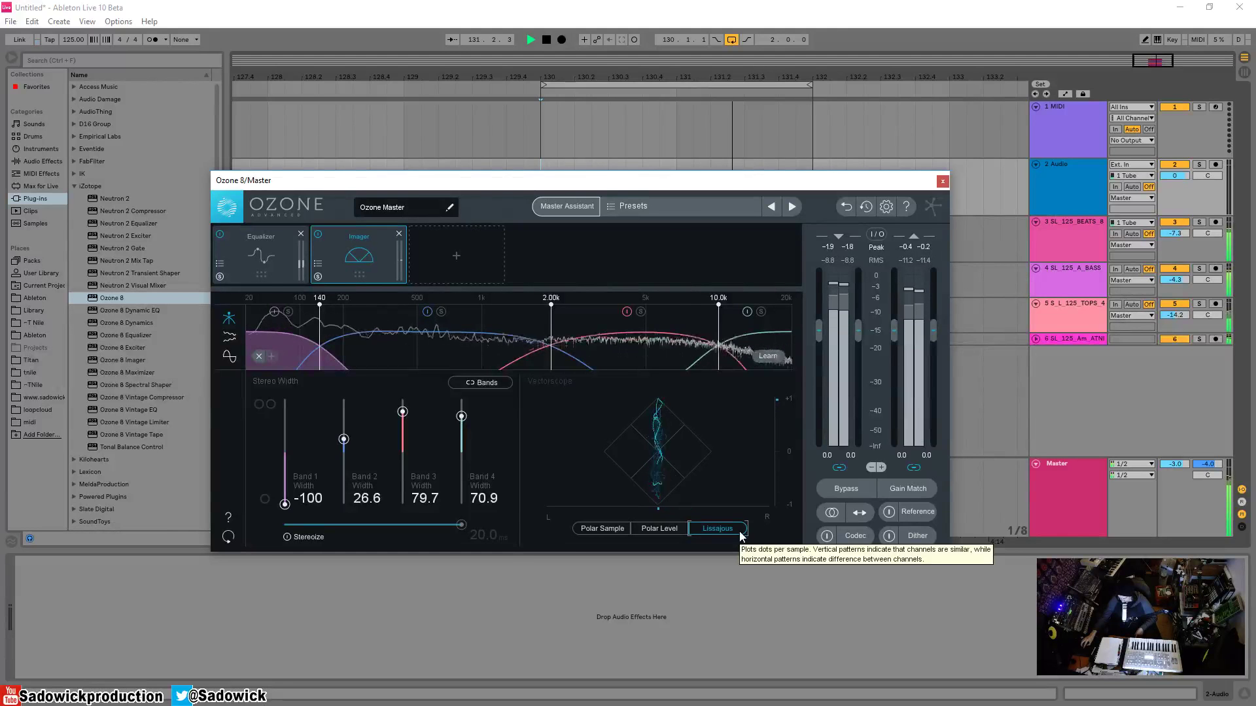
key("space")
Step: Return the vectorscope to Polar Sample and switch the upper display to the correlation trace
left_click(602, 529)
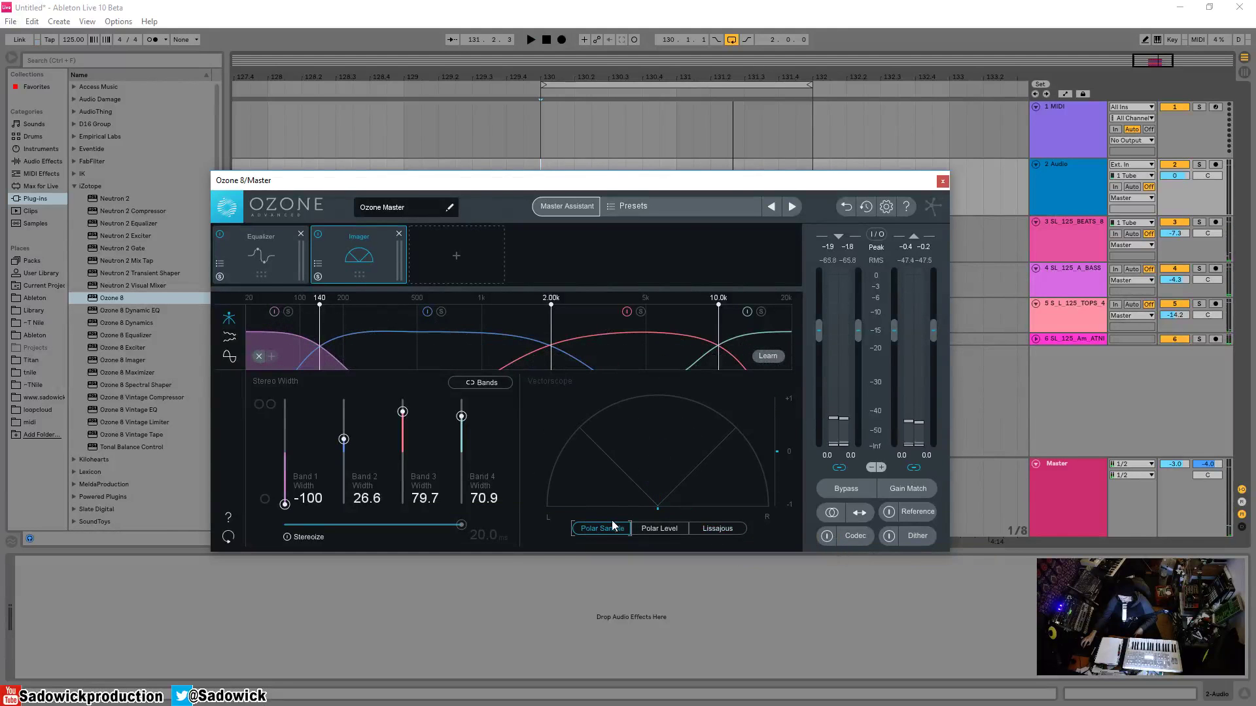
key("space")
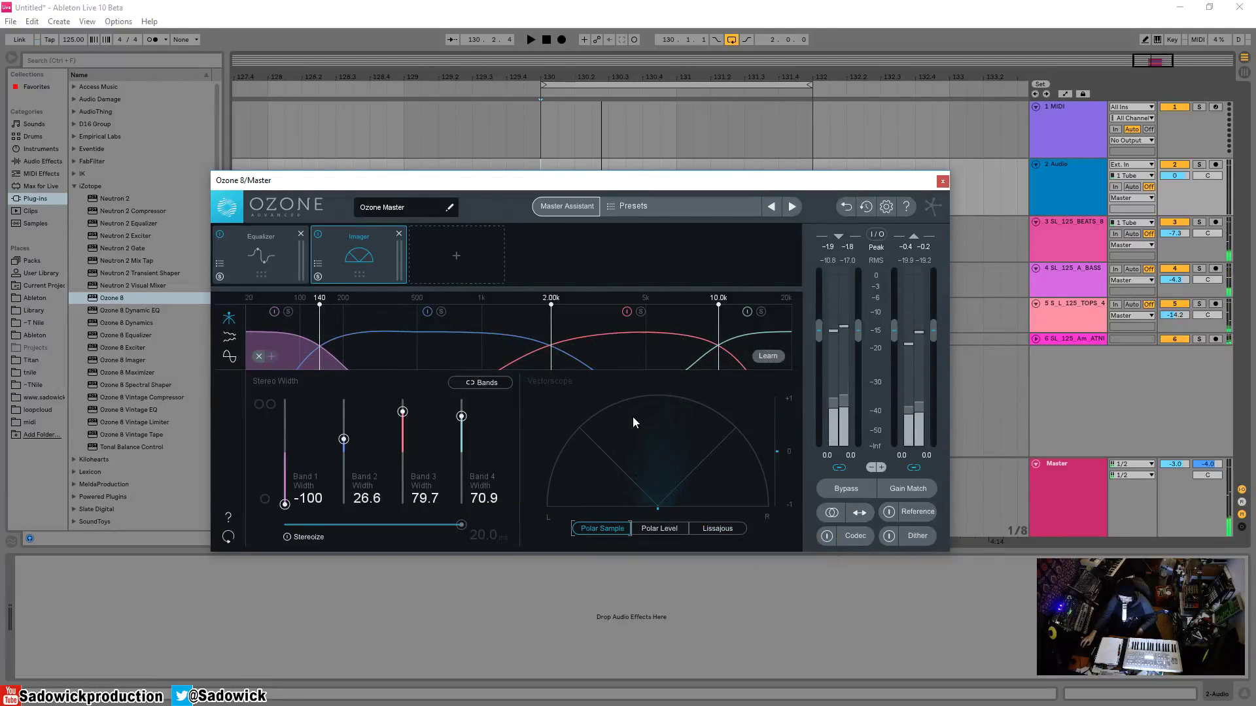
left_click(229, 356)
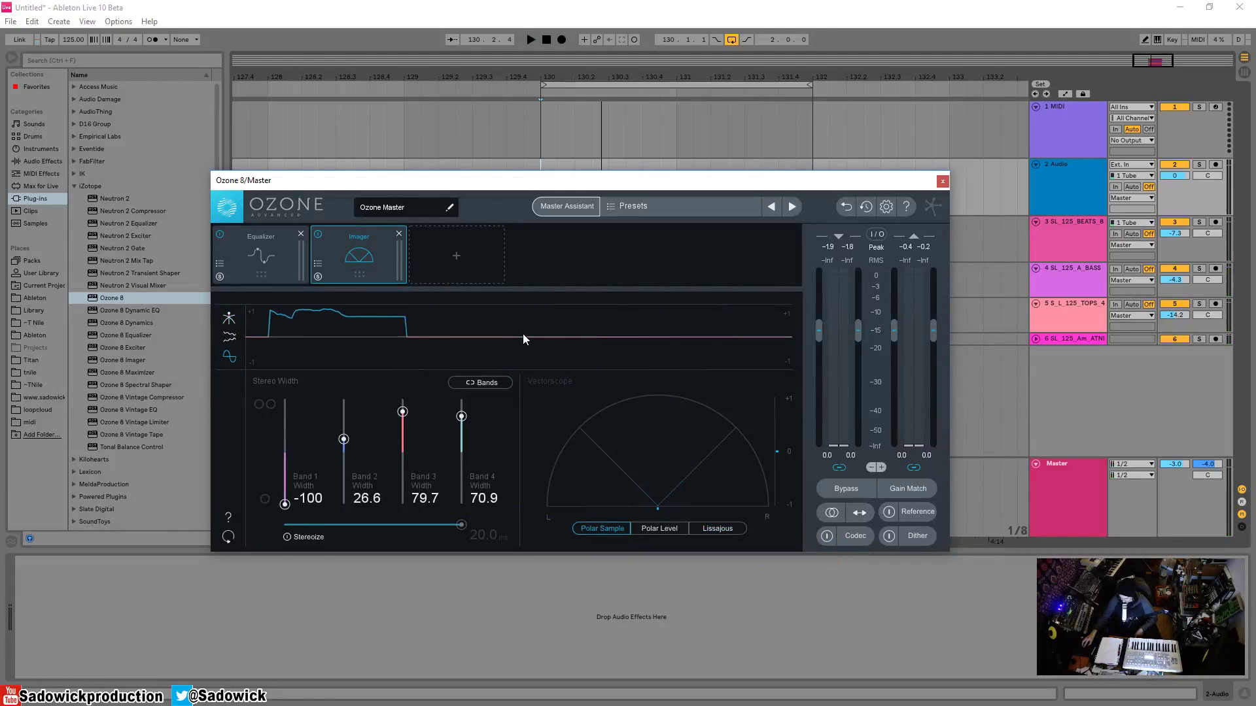
key("space")
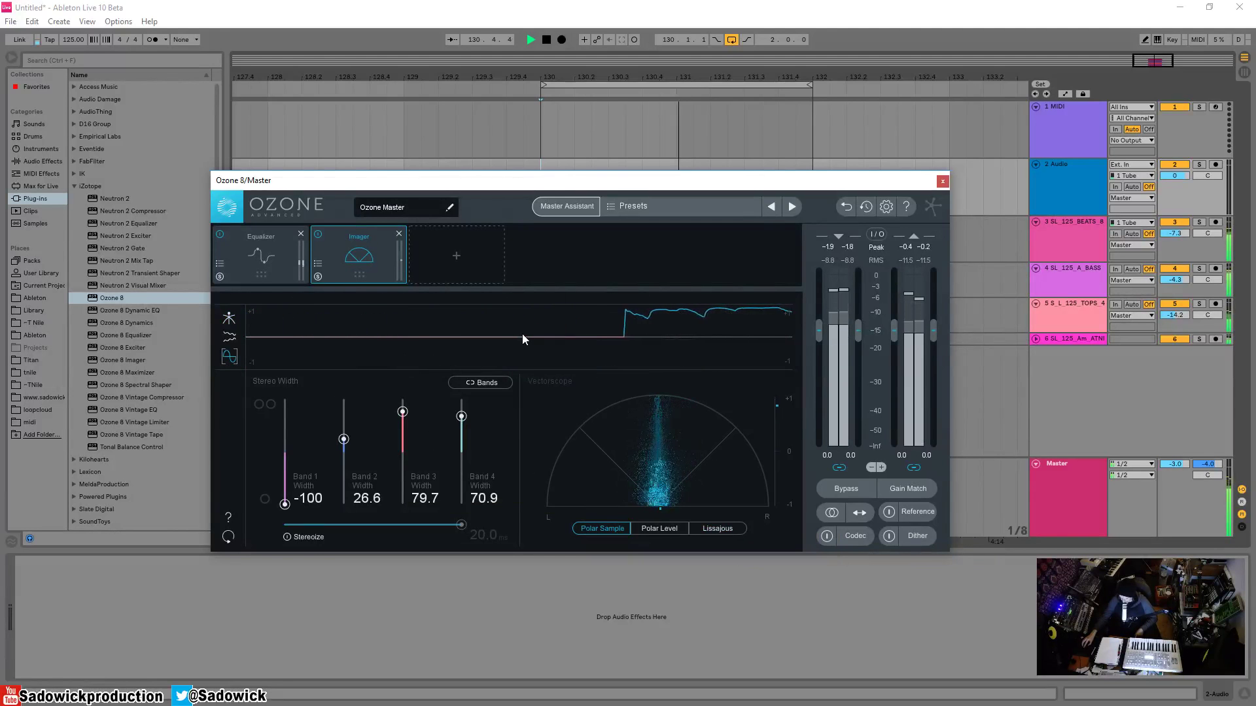
key("space")
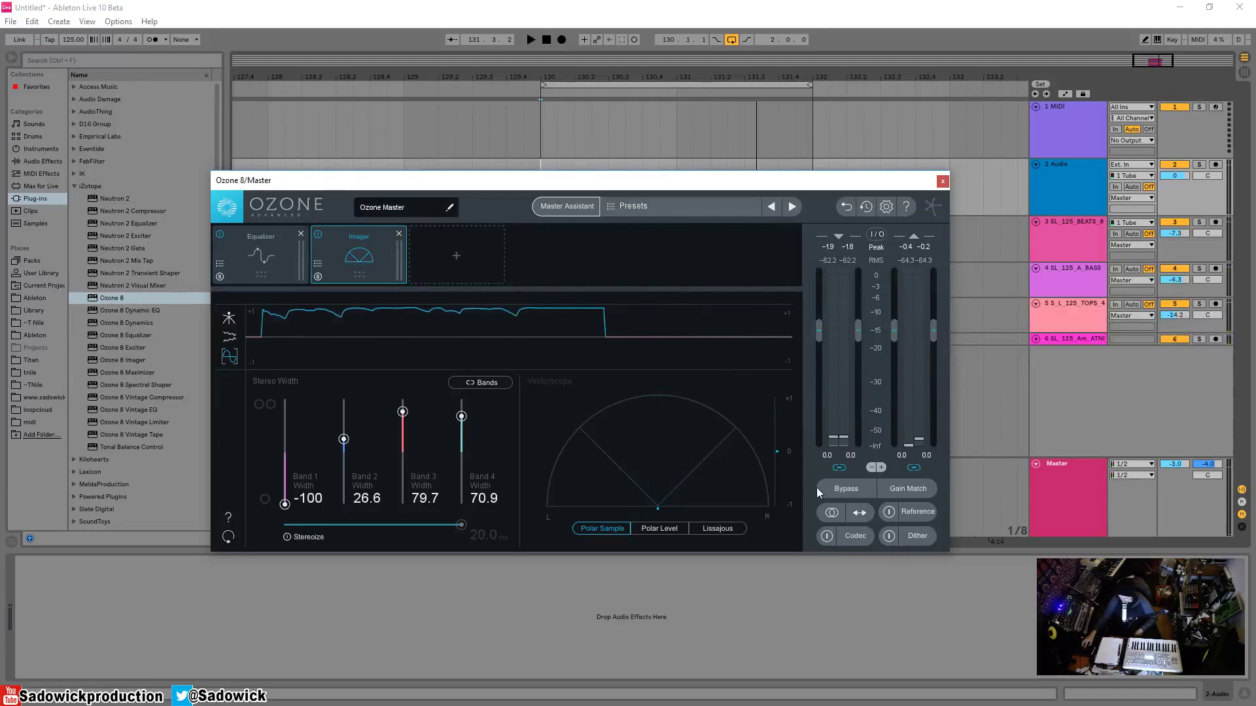
left_click(831, 513)
key("space")
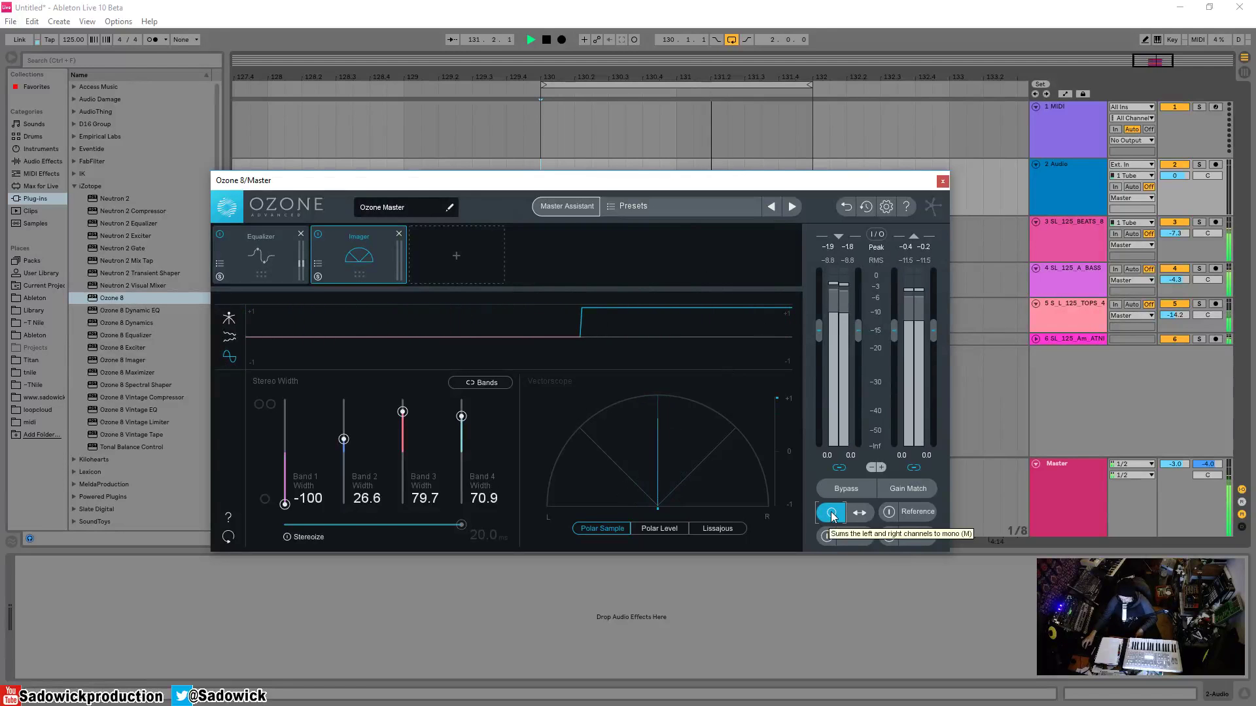
left_click(831, 514)
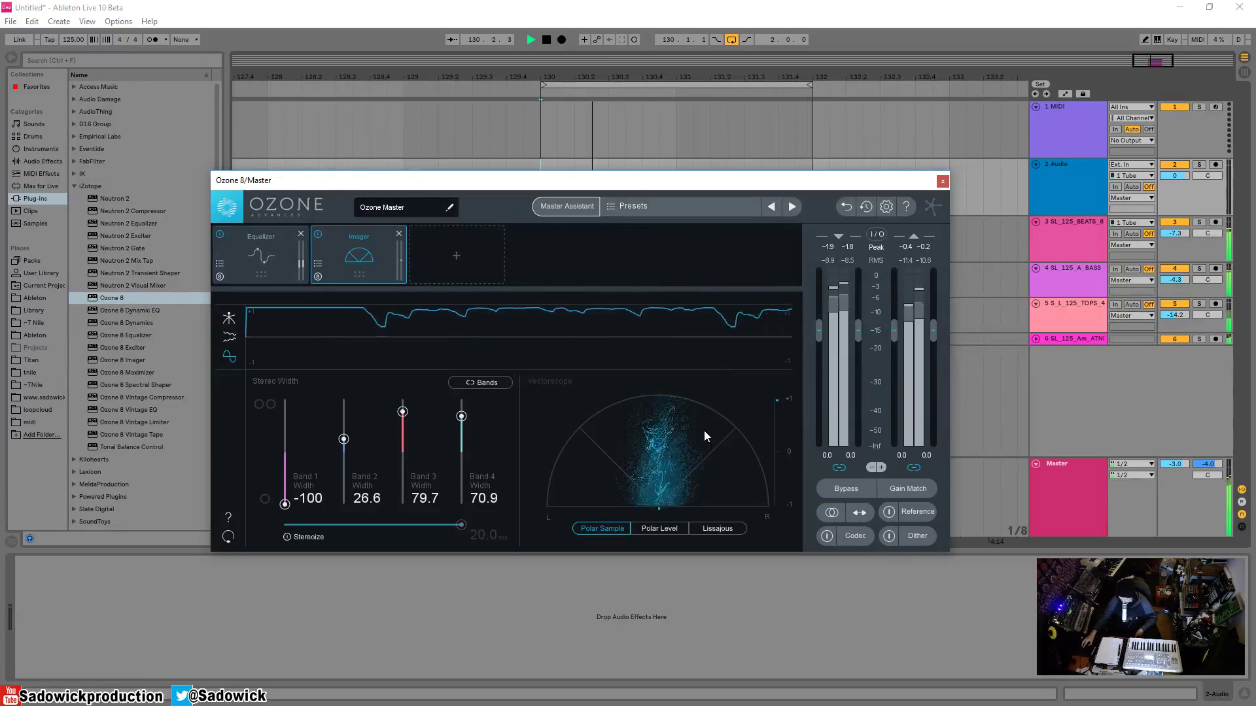
key("space")
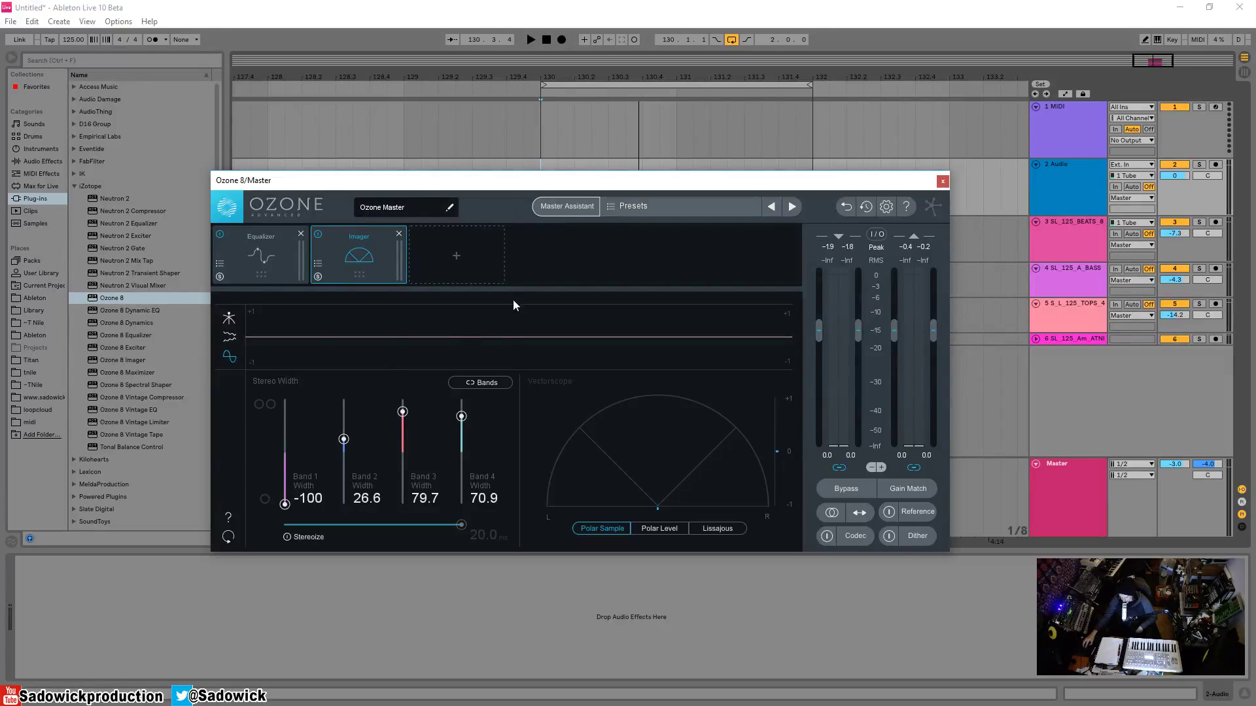
Step: Add a Post EQ module in Mid/Side mode with the Side channel selected
left_click(468, 282)
left_click(451, 484)
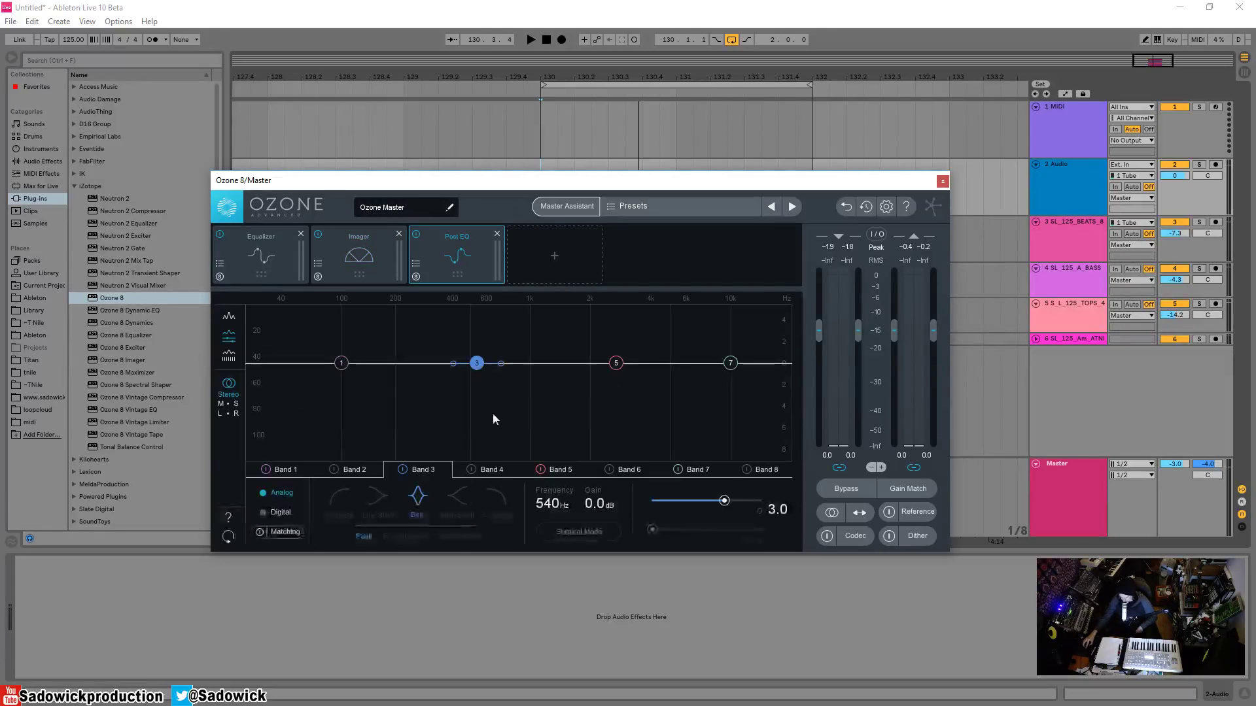
left_click(228, 404)
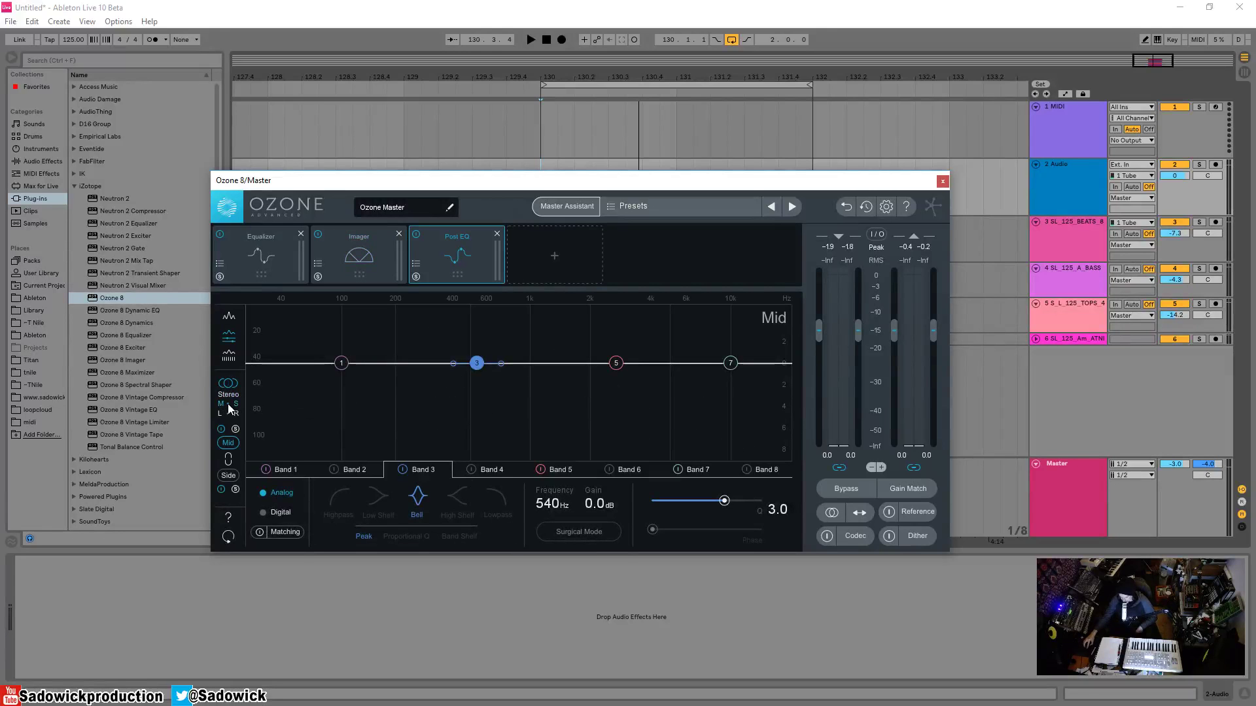
left_click(228, 475)
Step: Boost the side channel around 2.8 kHz, soften the boost, then remove the Post EQ
left_click_drag(615, 363, 617, 321)
scroll(594, 334, "down", 5)
key("space")
key("space")
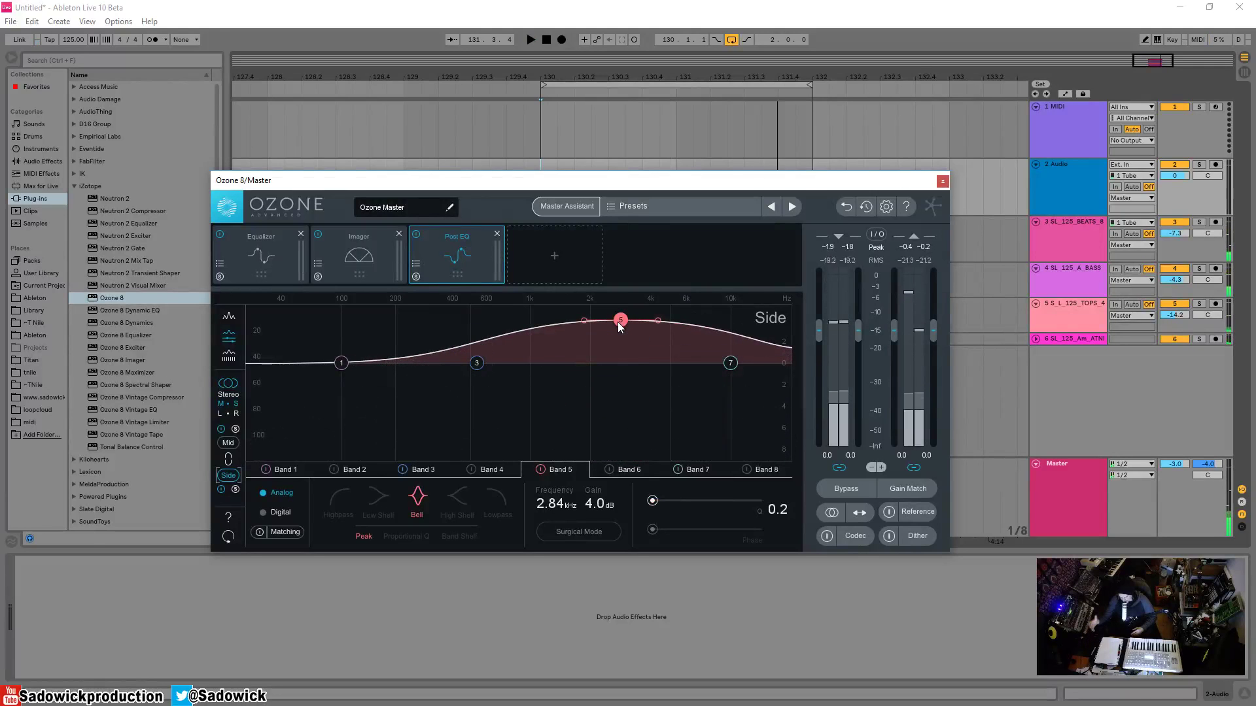
left_click_drag(618, 323, 590, 345)
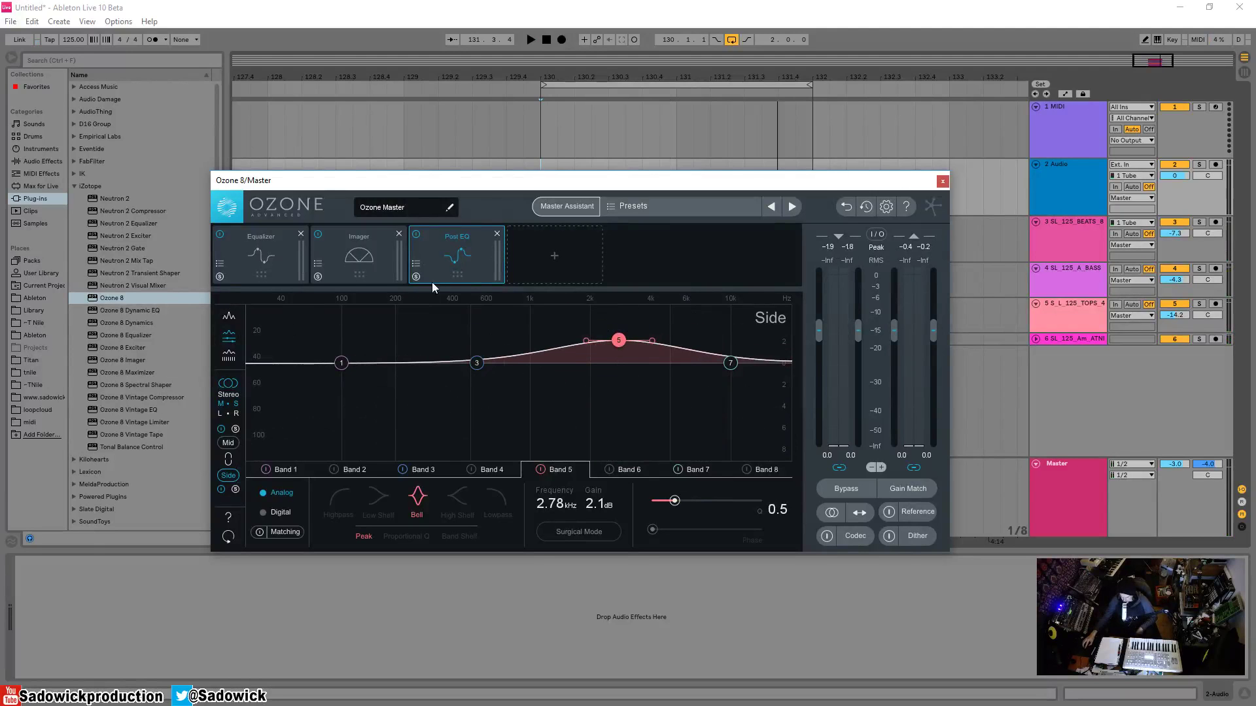
left_click(497, 233)
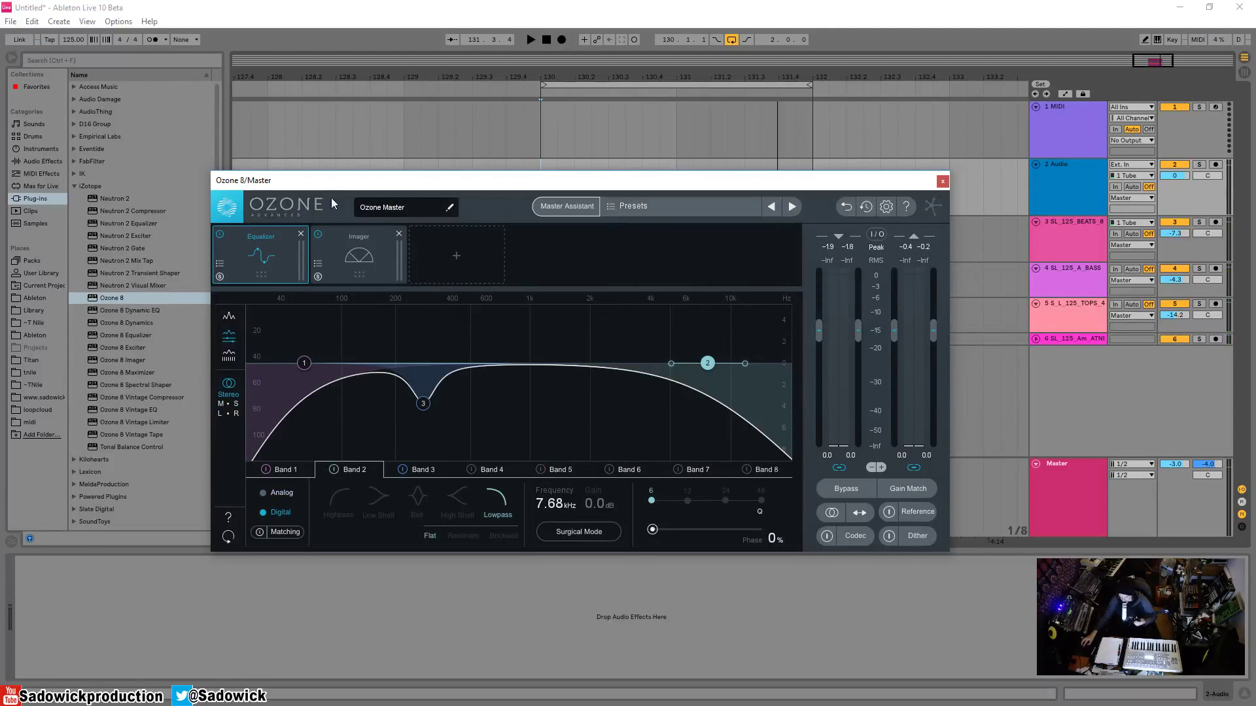